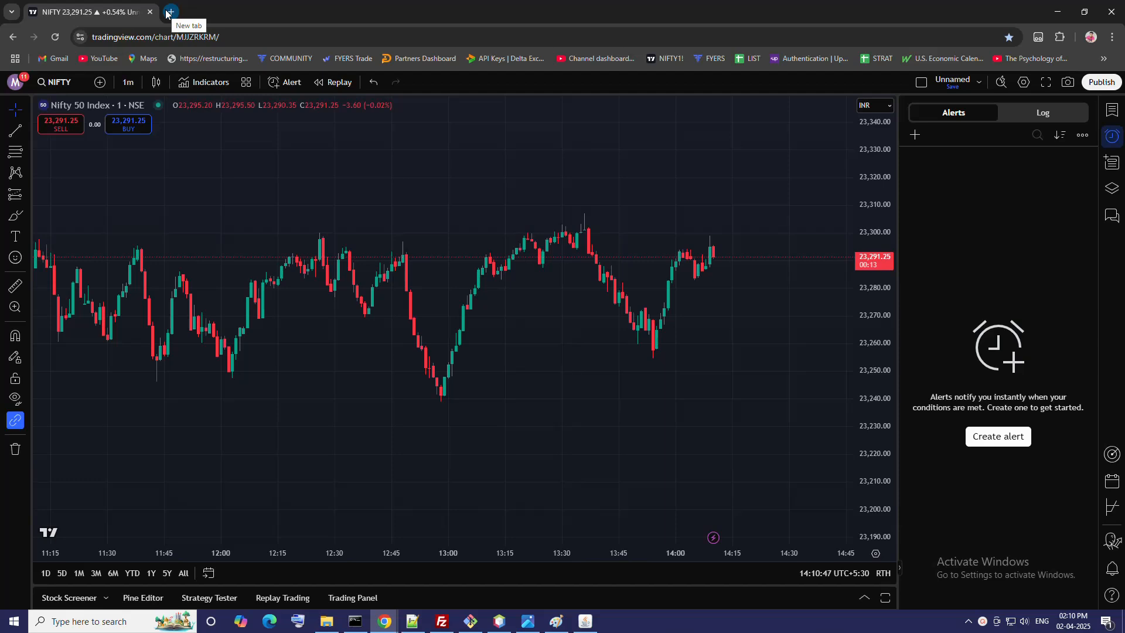
Step: Open ChatGPT in a new browser tab
left_click(167, 13)
type("chat")
key("Return")
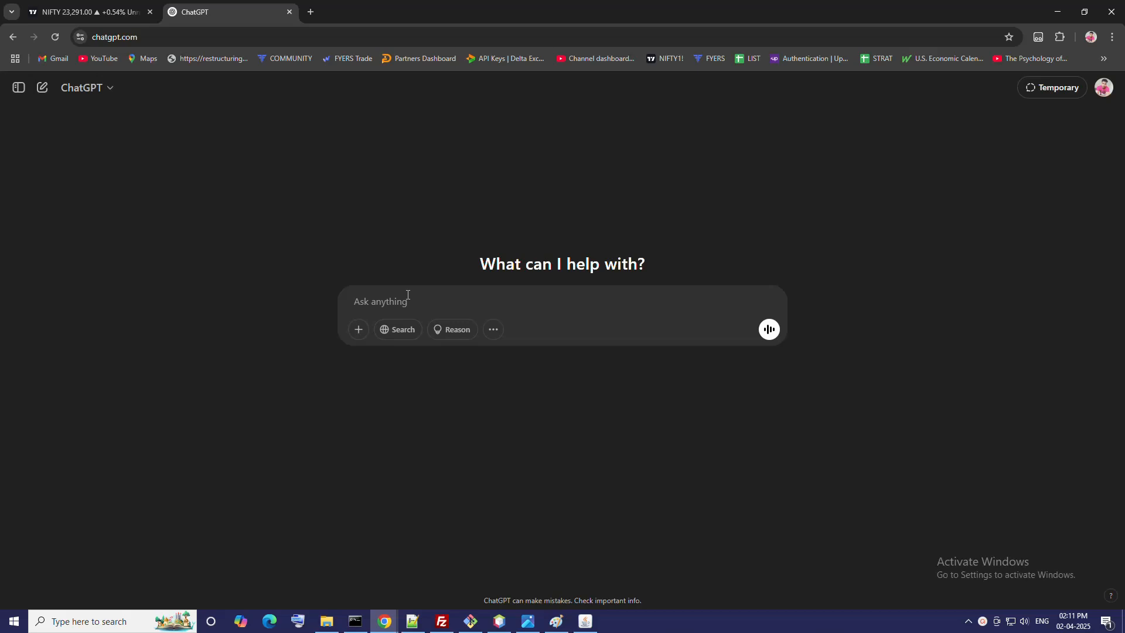
Step: Ask ChatGPT for a "trading view alert script for moving average cross over"
type("trading view script for moving average cross o")
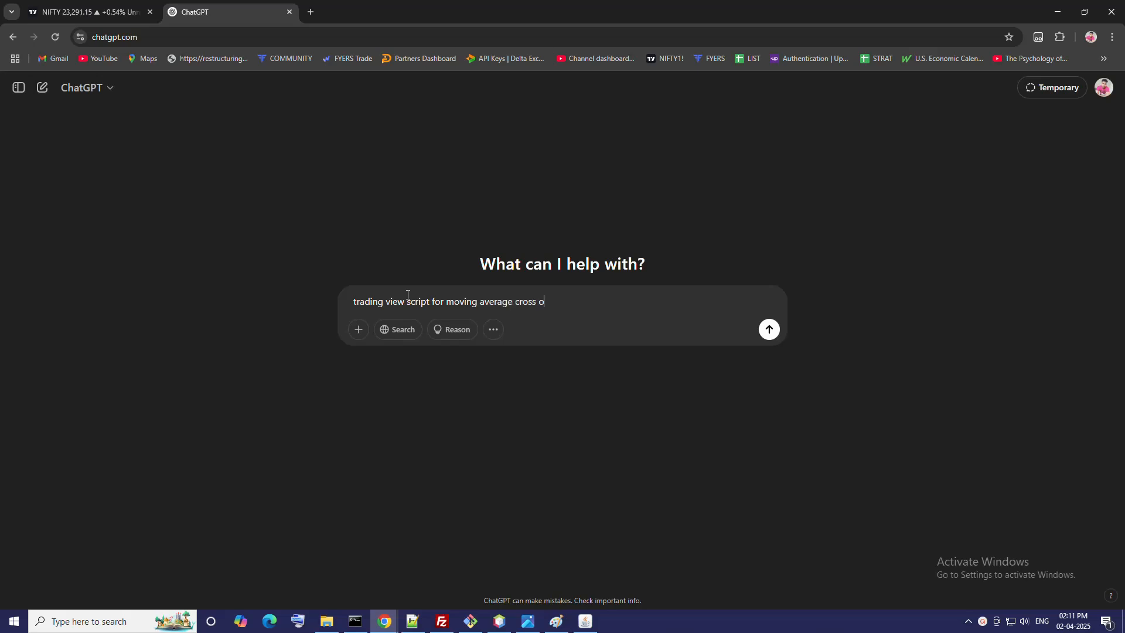
type("ver")
left_click(408, 295)
type("alert")
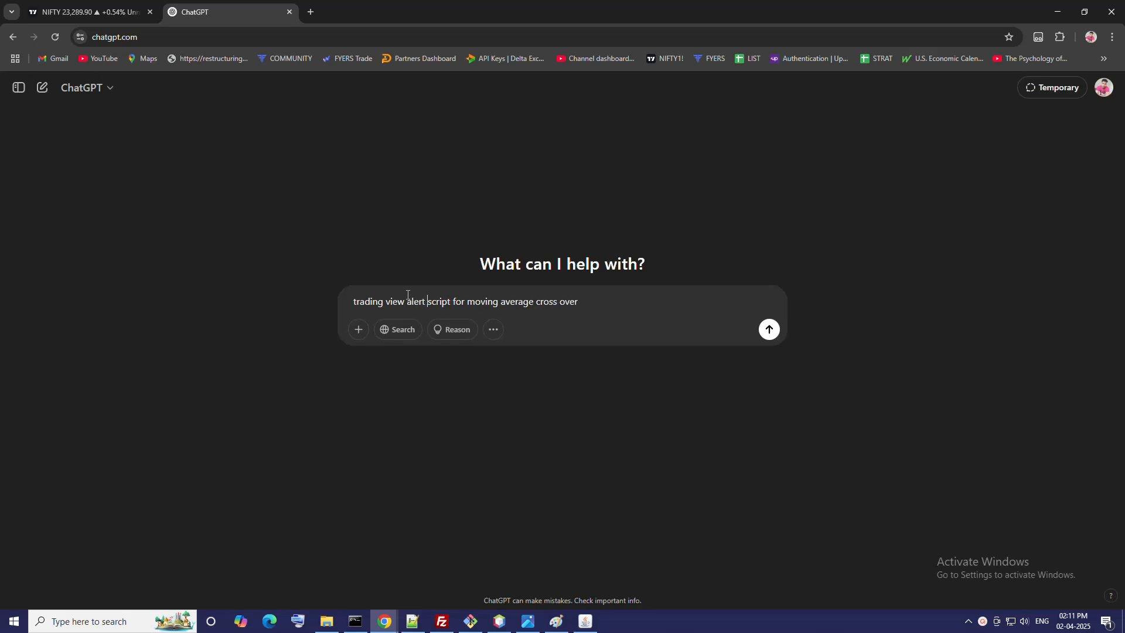
key("Return")
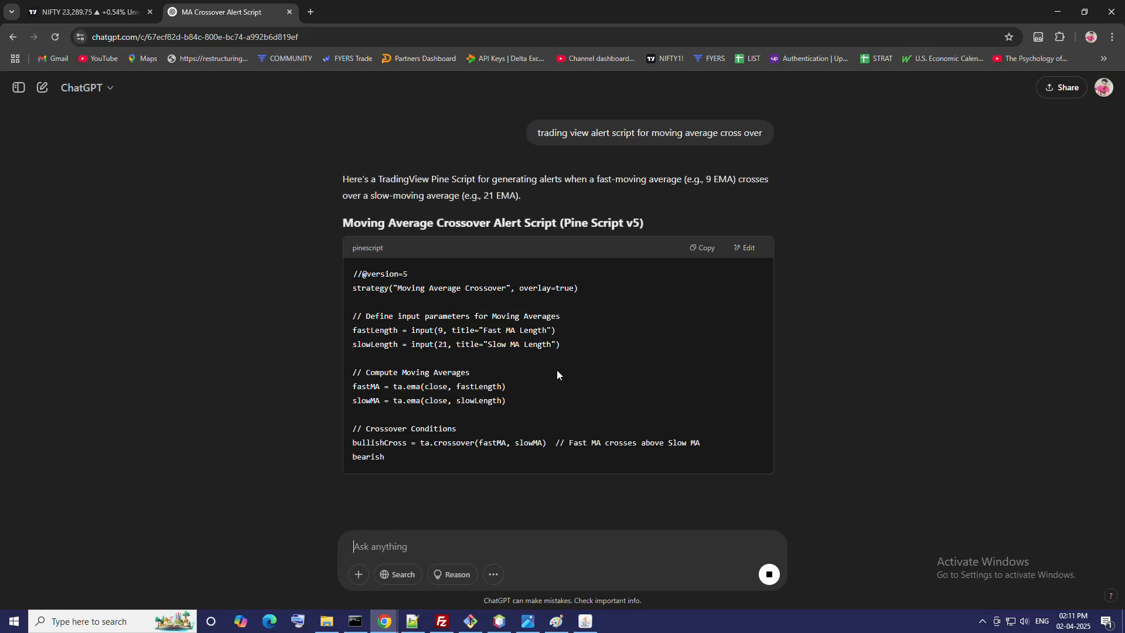
Step: Request an indicator version of the crossover script and copy the generated Pine Script code
scroll(556, 372, "down", 2)
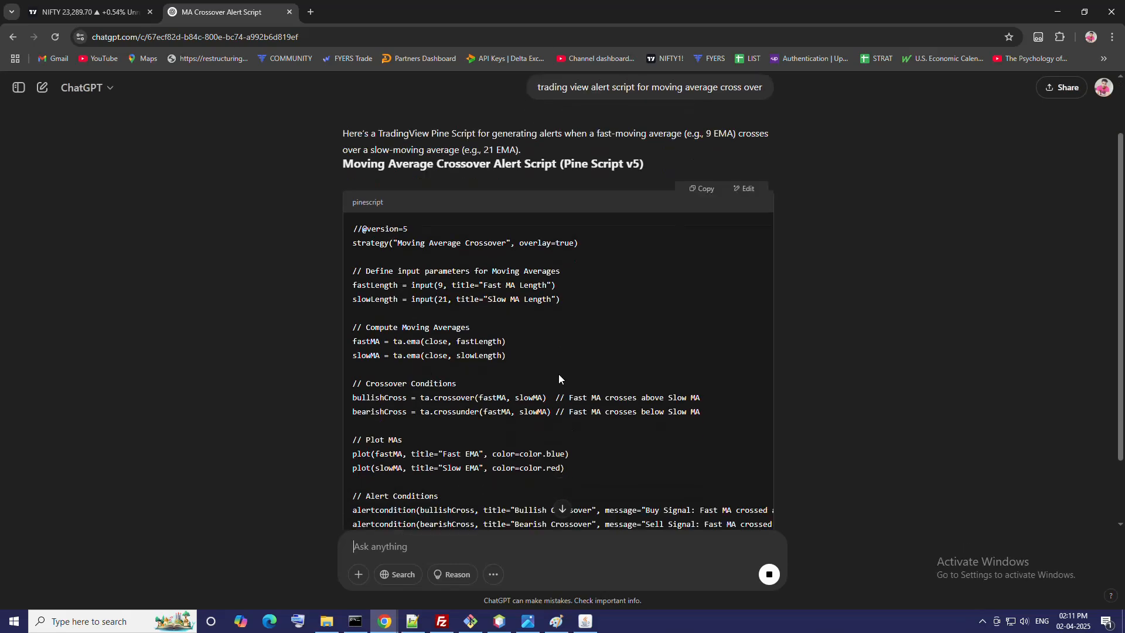
type("indicator")
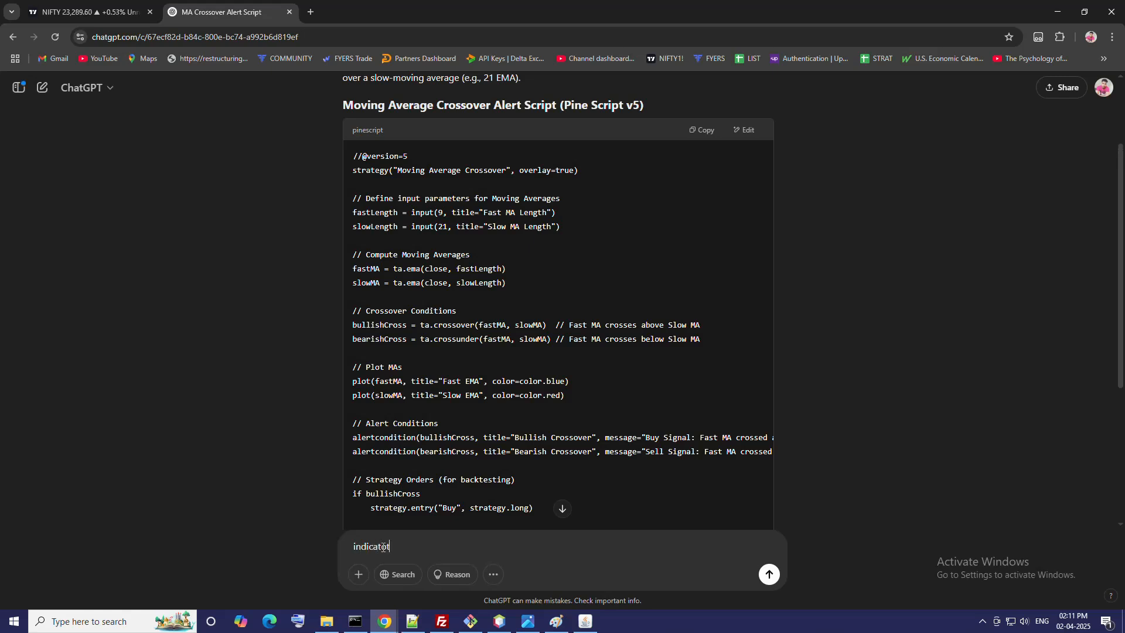
key("Return")
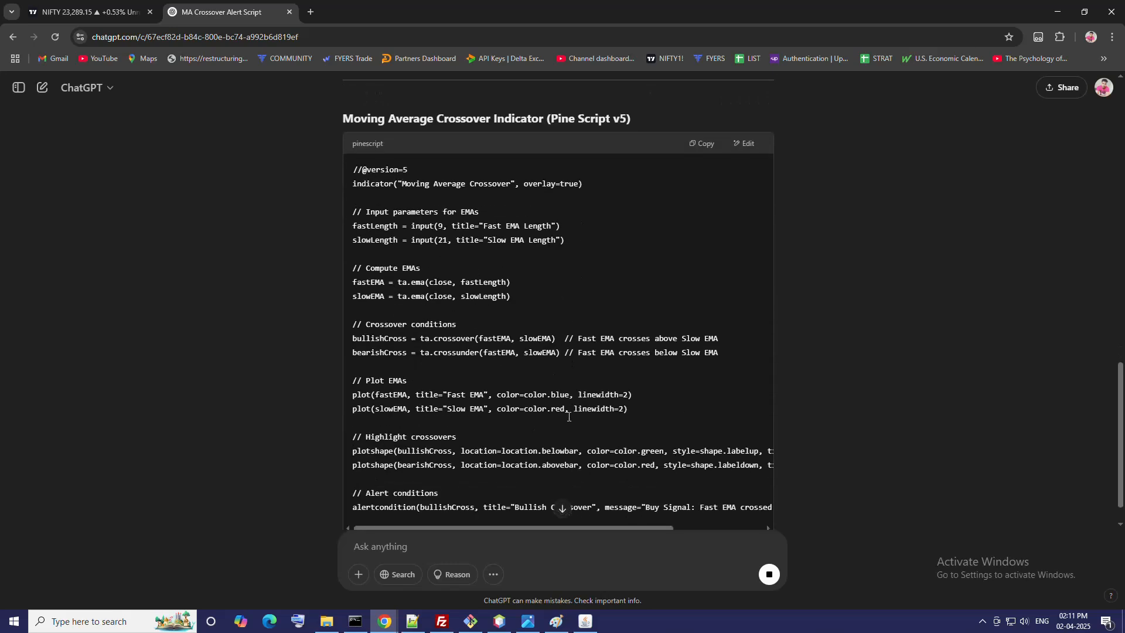
scroll(578, 444, "up", 2)
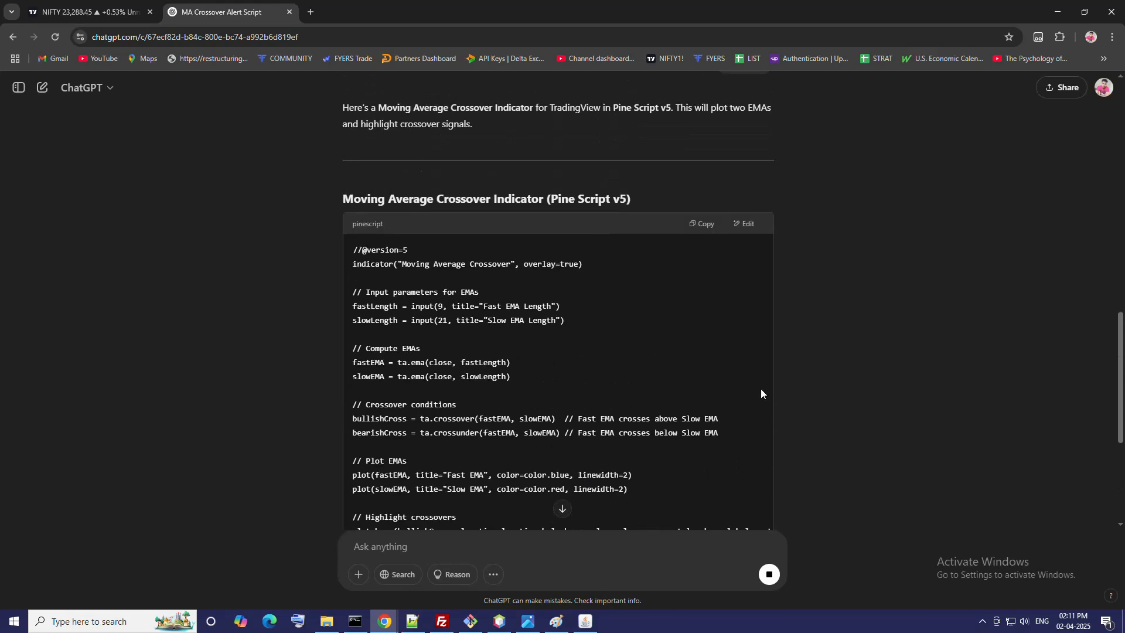
left_click(706, 226)
Step: Switch back to TradingView and start a new script in the Pine Editor without saving the current one
key("ctrl+Page_Up")
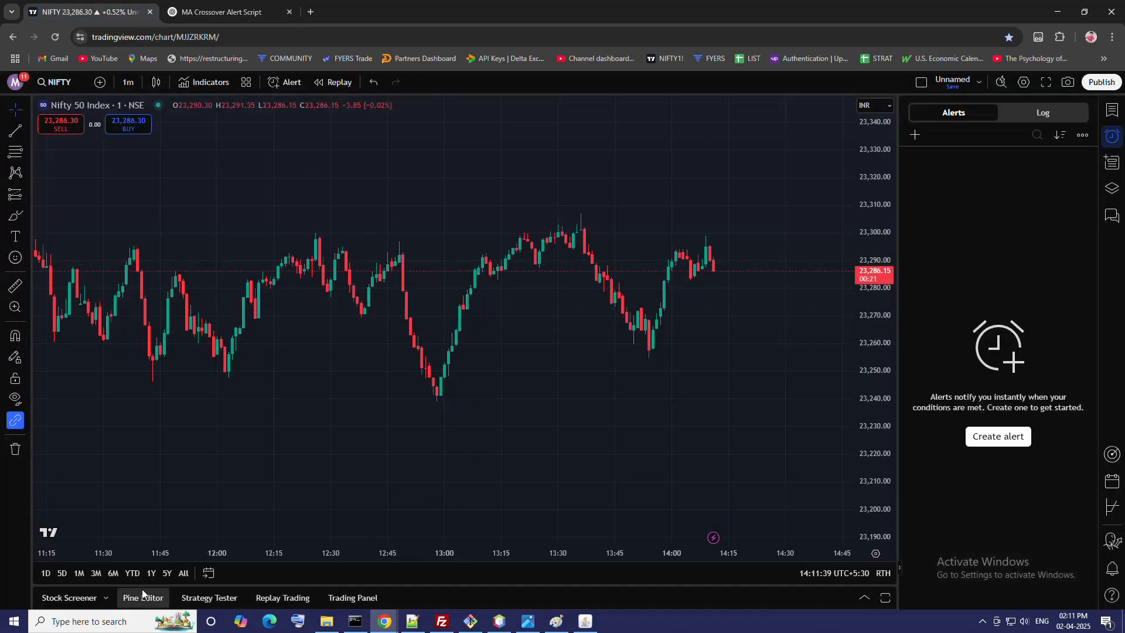
left_click(142, 596)
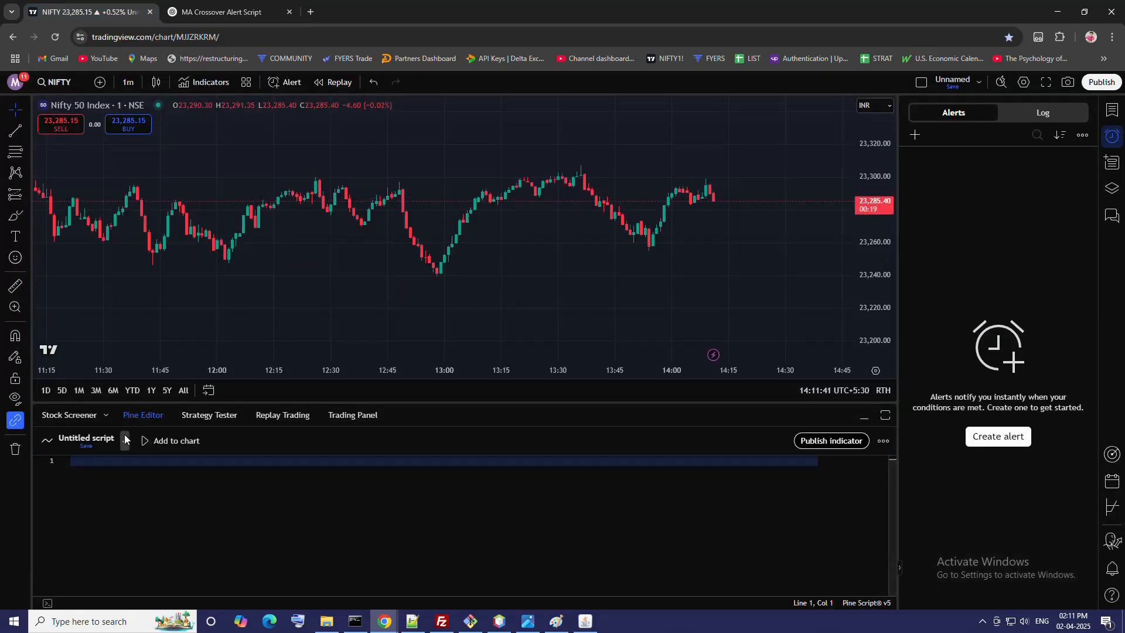
left_click(125, 440)
mouse_move(185, 391)
left_click(279, 390)
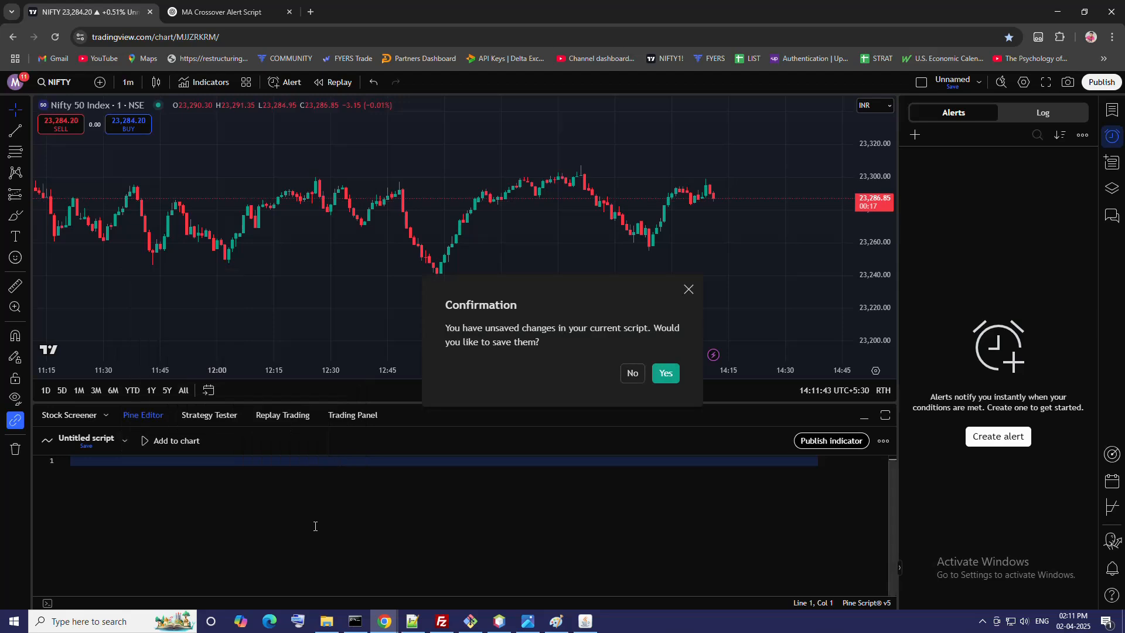
left_click(629, 377)
Step: Replace the new script's contents with the copied code and save it as "Moving Average Crossover"
left_click(232, 545)
key("ctrl+a")
key("ctrl+v")
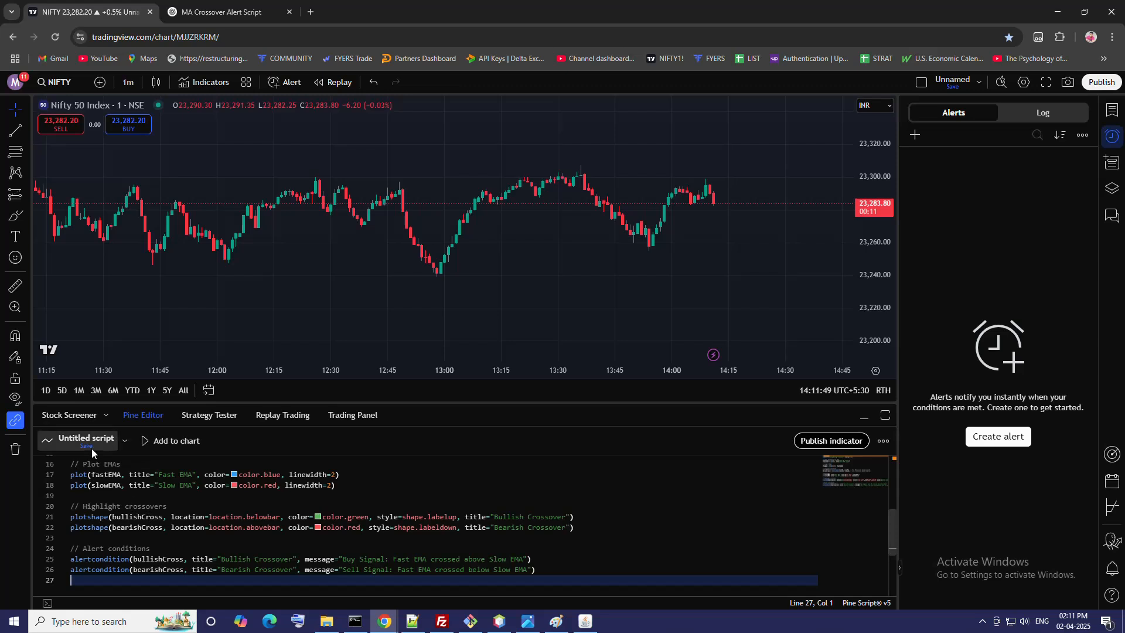
left_click(87, 446)
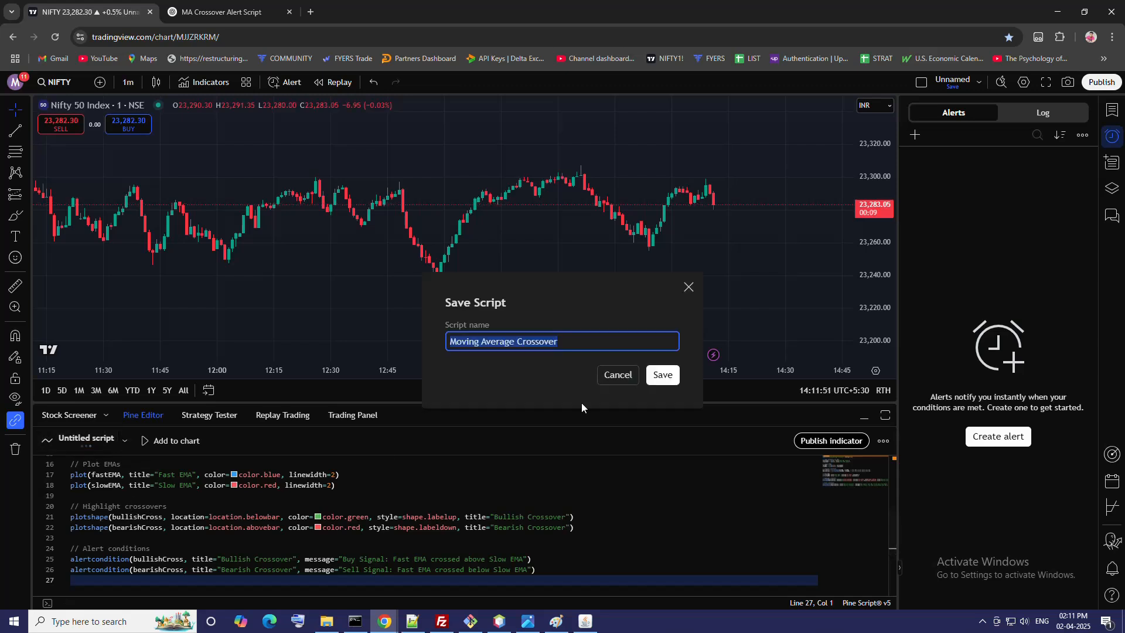
left_click(662, 374)
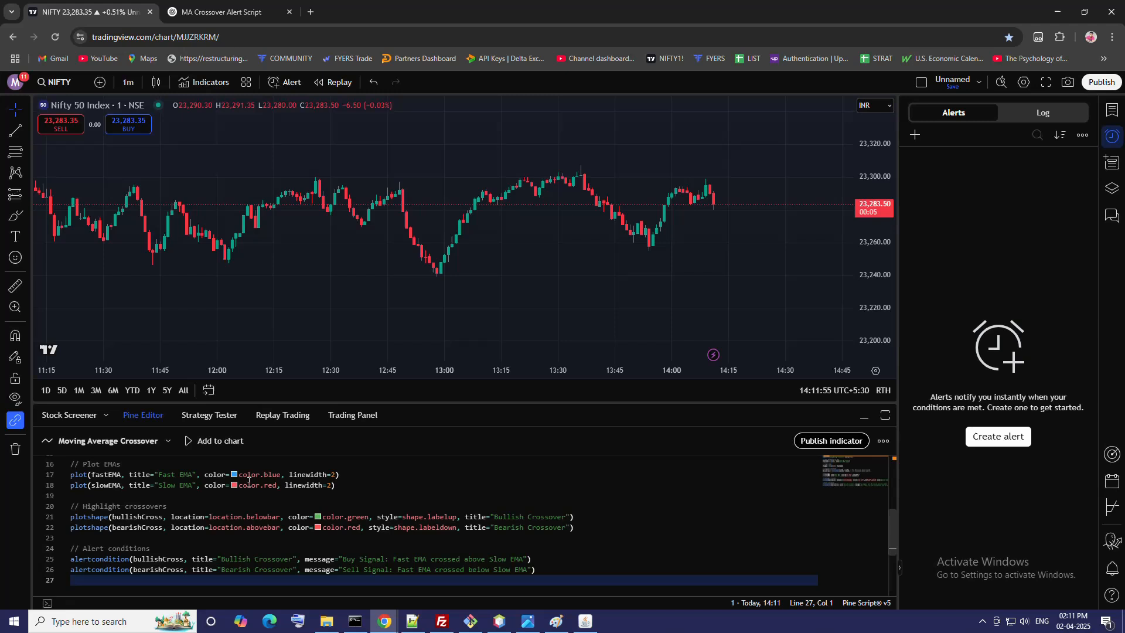
Step: Add the Moving Average Crossover script to the chart and start an alert on it with the Bullish Crossover condition
left_click(225, 444)
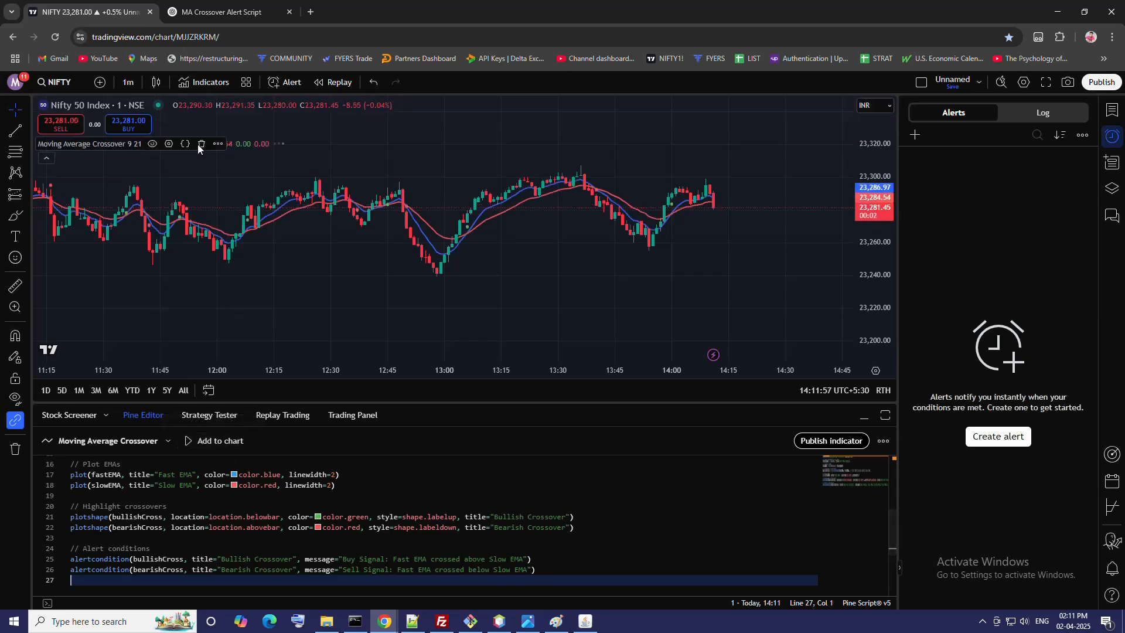
left_click(216, 144)
left_click(287, 168)
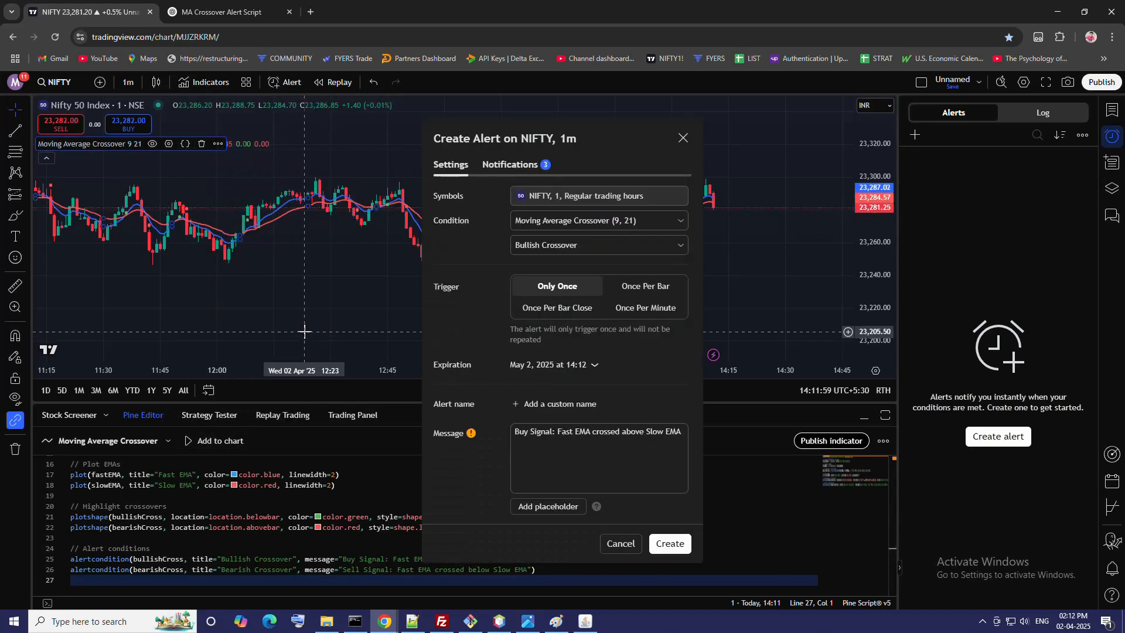
left_click(603, 244)
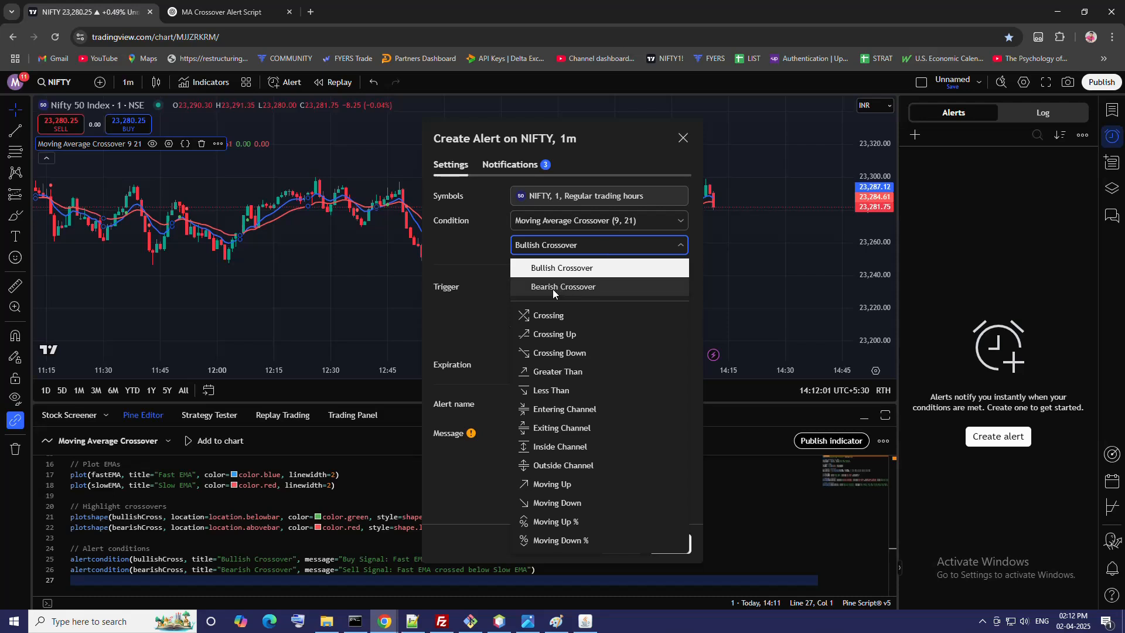
left_click(558, 269)
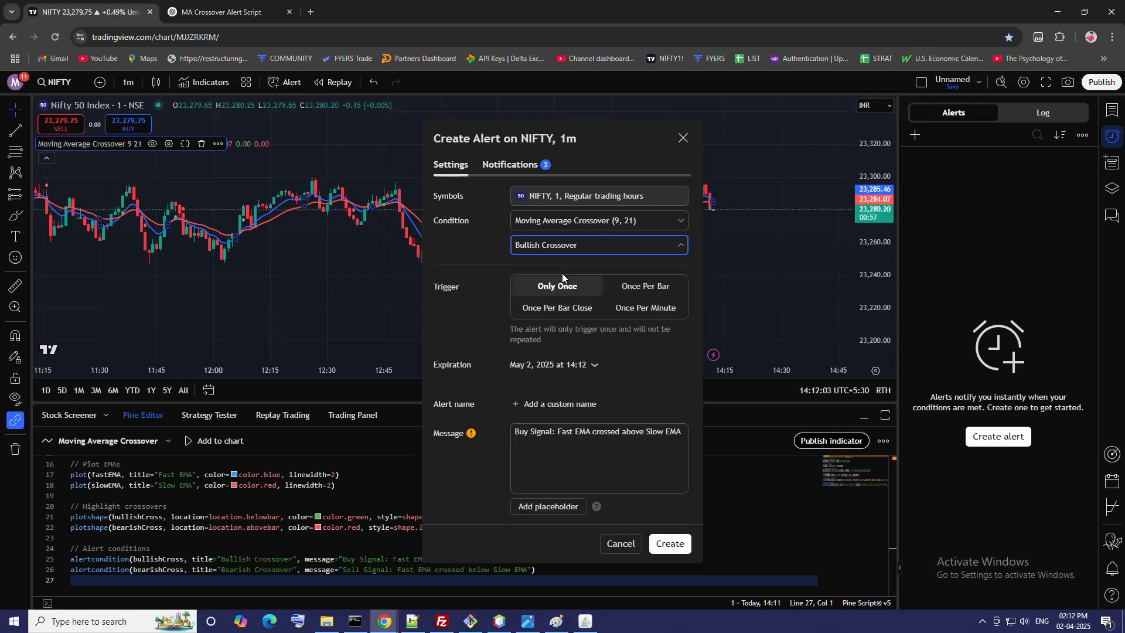
Step: Move the alert dialog aside and examine the recent moving average crossovers on the chart
left_click_drag(565, 141, 218, 153)
scroll(747, 260, "up", 3)
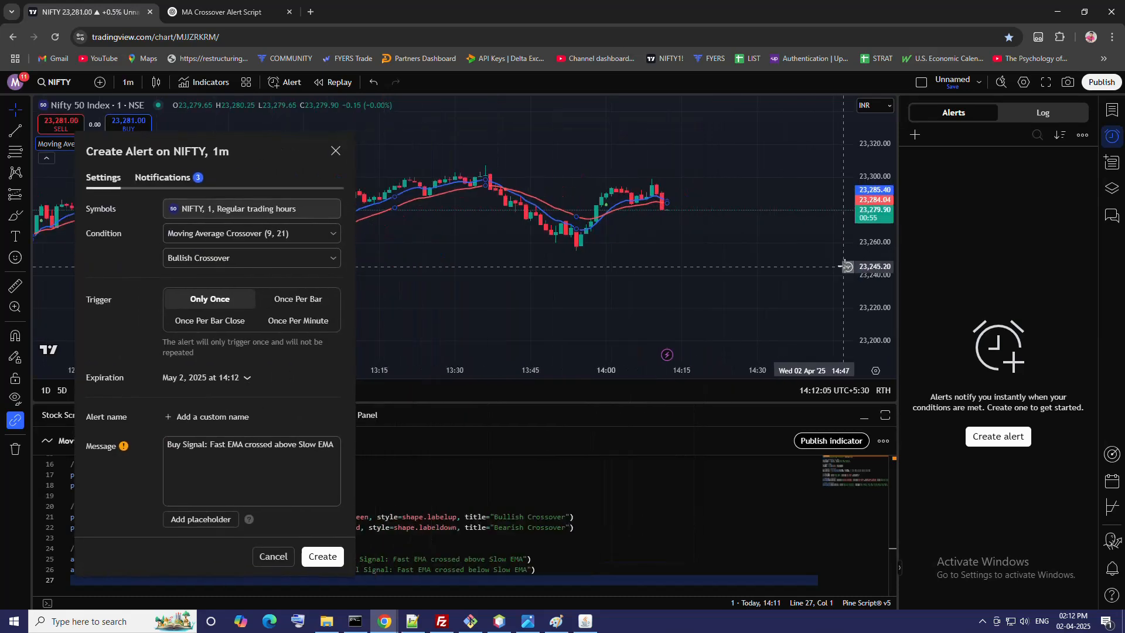
left_click_drag(873, 266, 873, 163)
left_click_drag(659, 296, 691, 301)
scroll(691, 301, "up", 2)
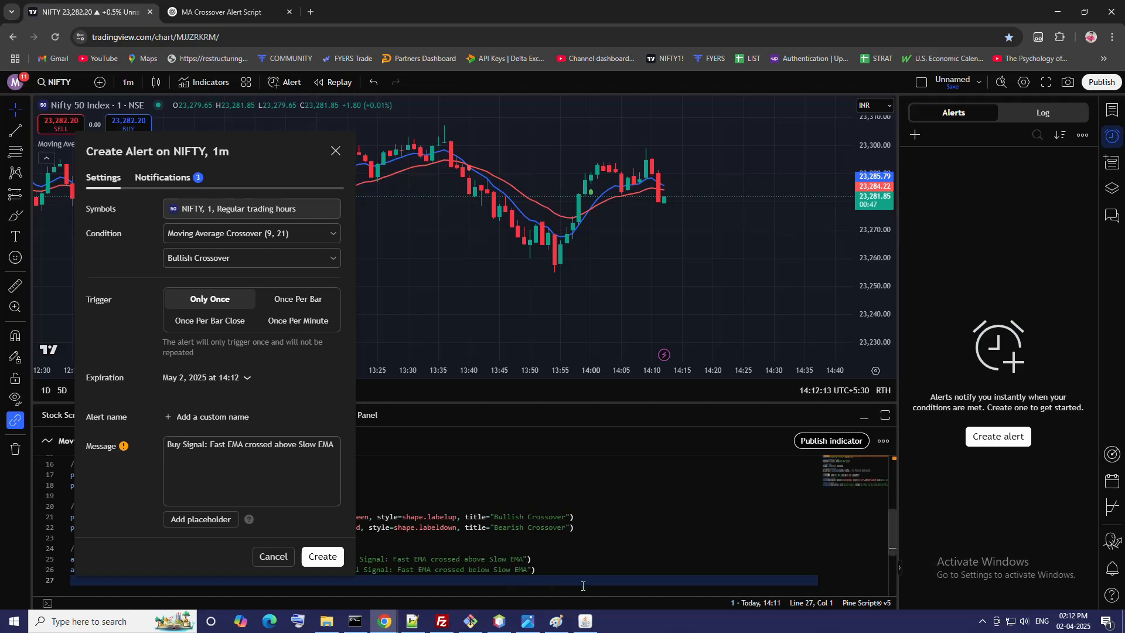
Step: Replace the bullish alert's message with the CE BUY JSON, including its token, copied from the options trading app, and set QTY to 10
left_click(585, 621)
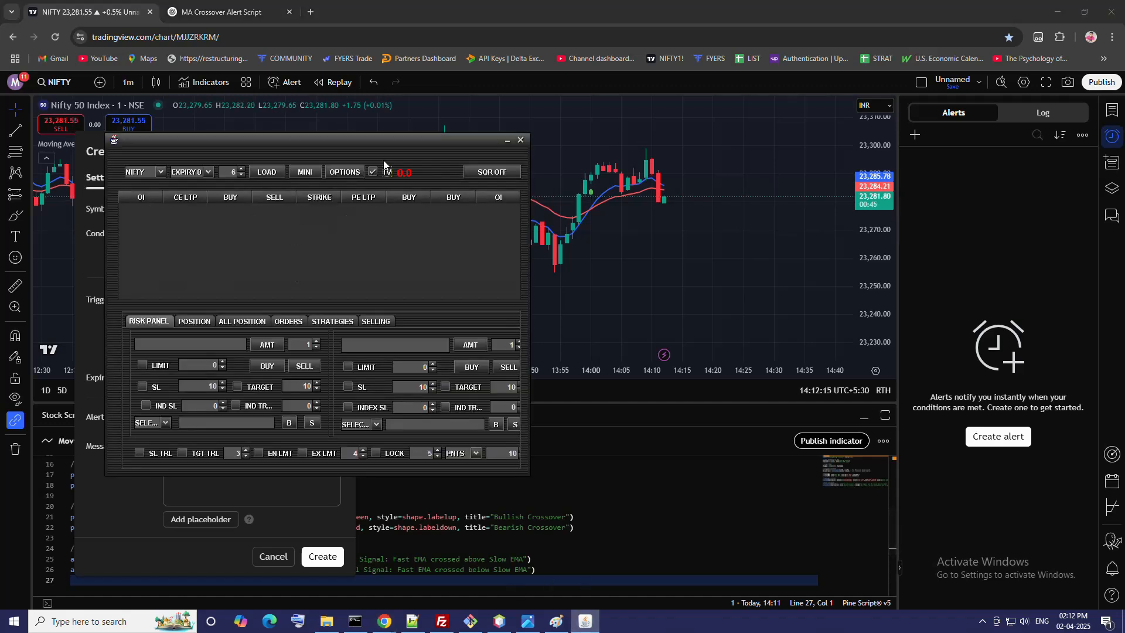
left_click(371, 174)
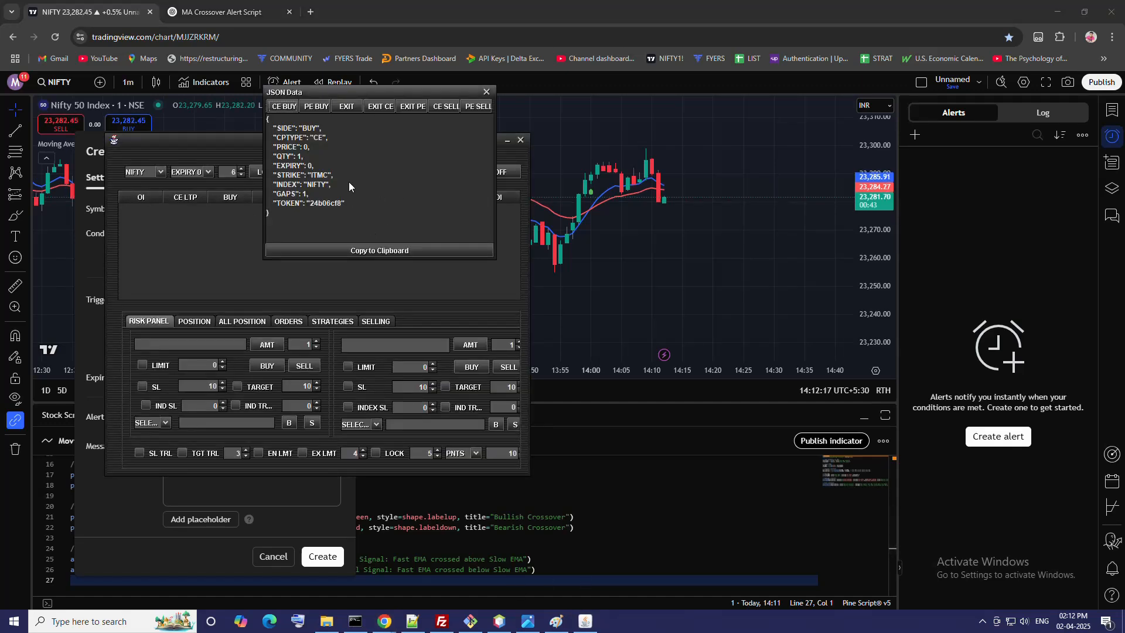
left_click(356, 253)
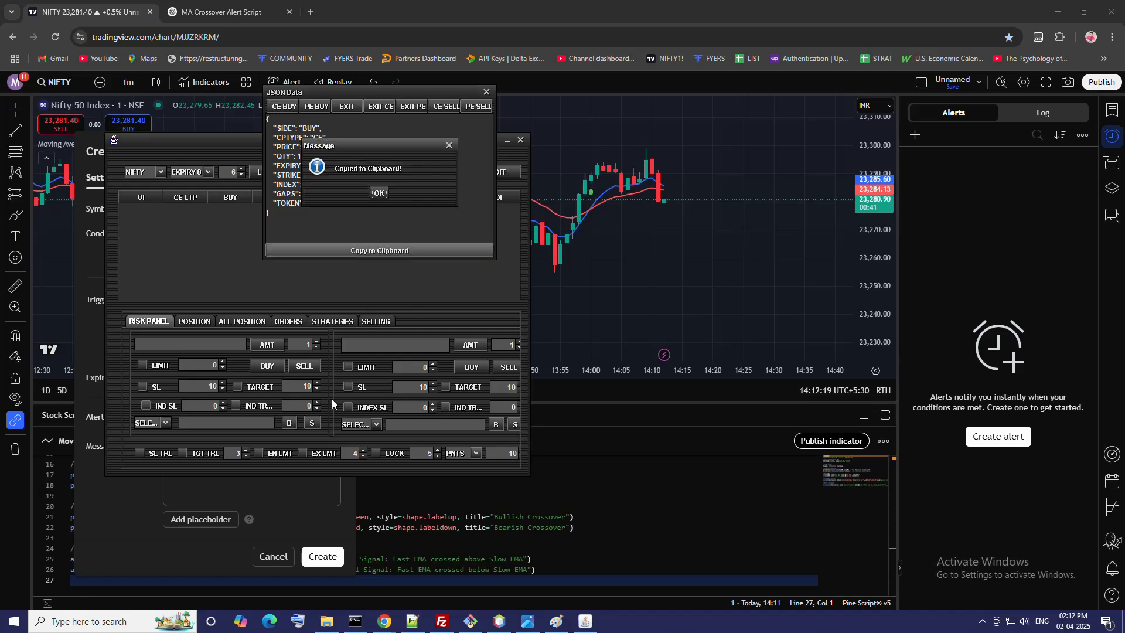
left_click(379, 193)
left_click(225, 499)
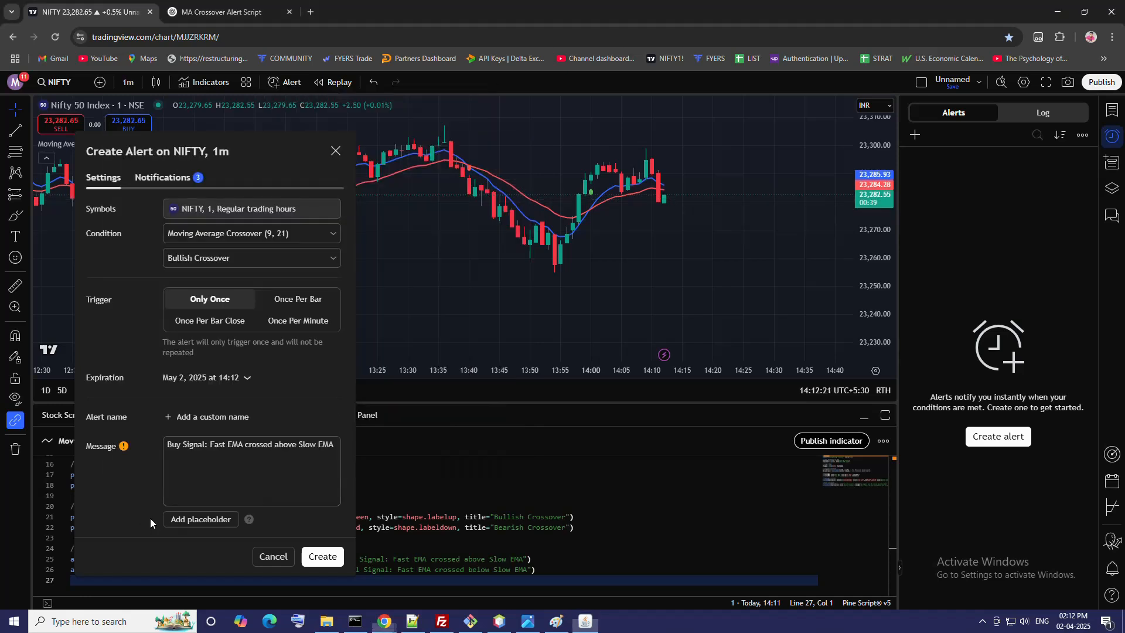
key("ctrl+a")
key("ctrl+v")
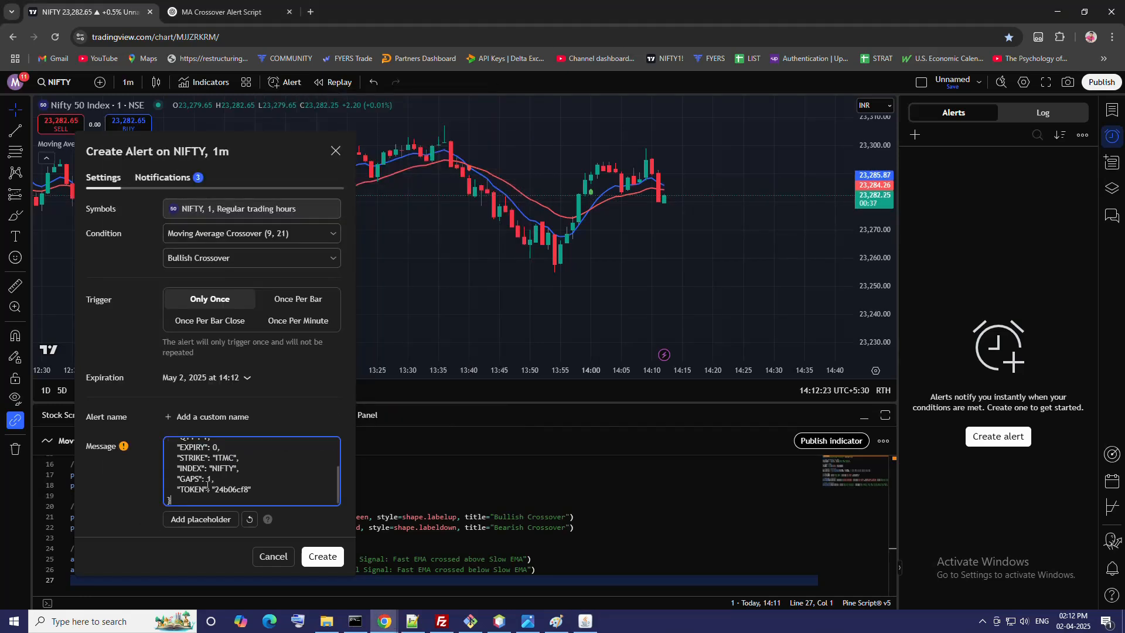
scroll(223, 452, "up", 3)
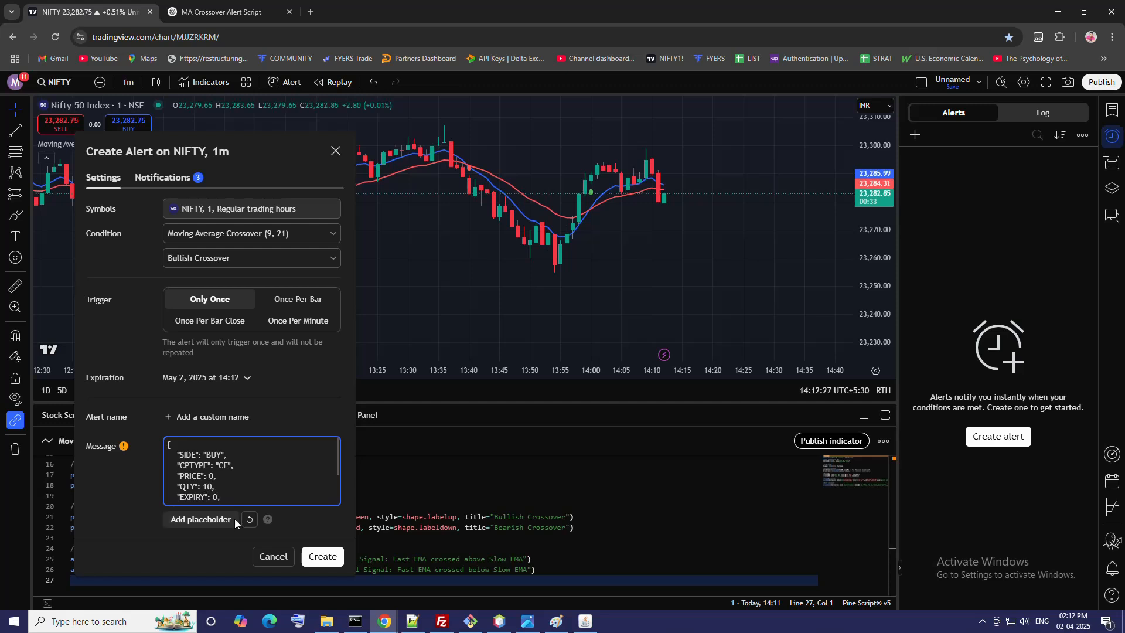
left_click(150, 178)
left_click_drag(210, 375, 31, 374)
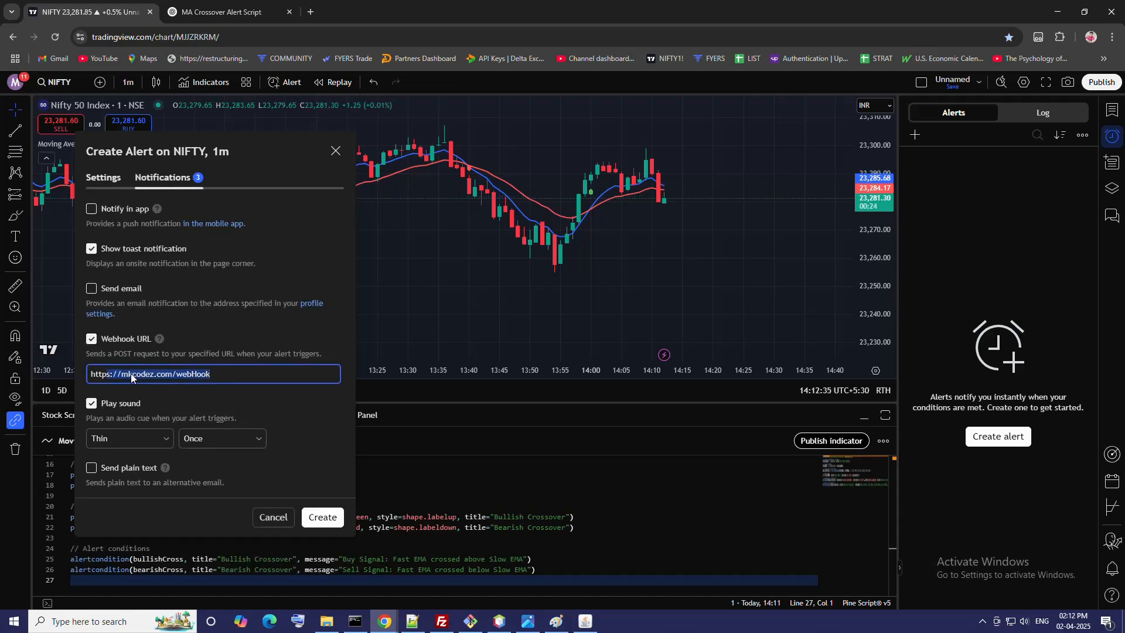
left_click(91, 340)
left_click(91, 341)
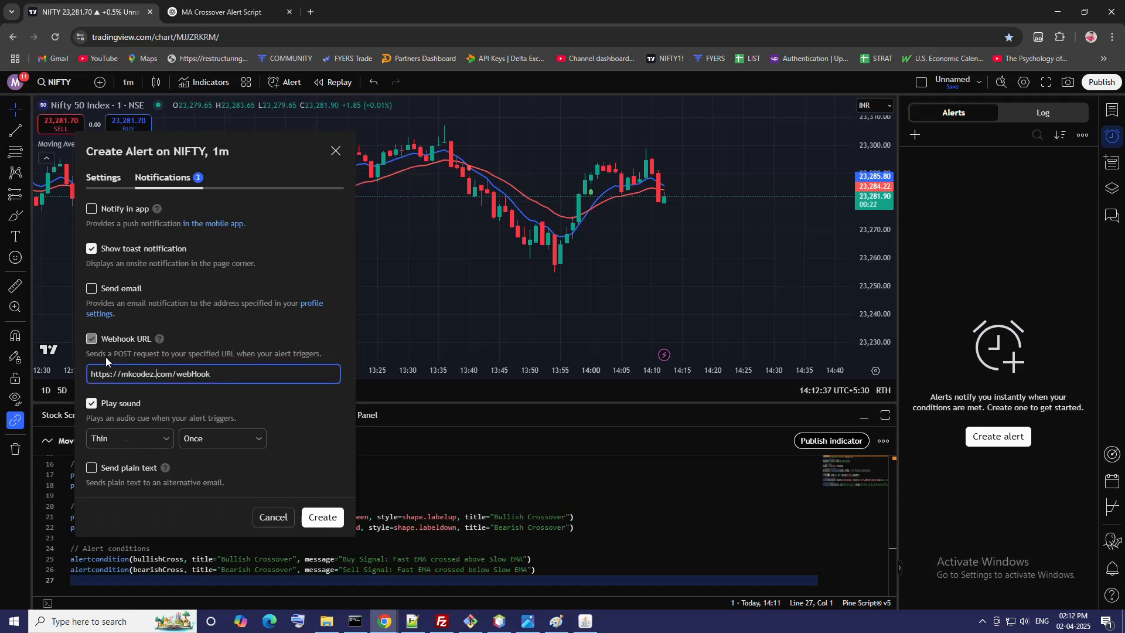
left_click(325, 519)
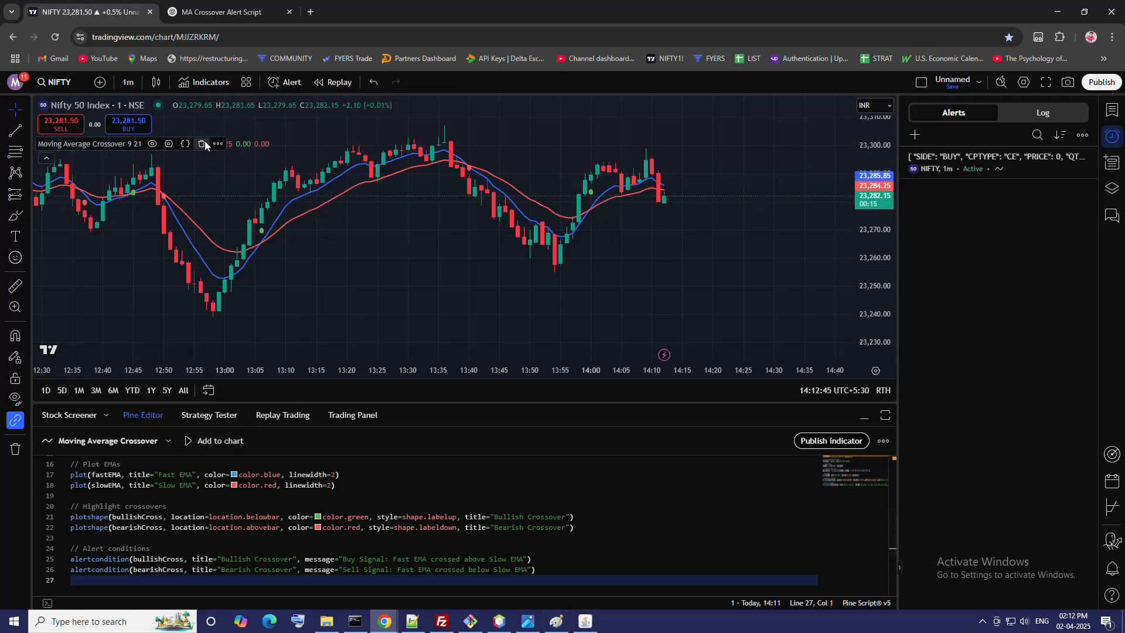
Step: Start a second alert on the Moving Average Crossover indicator with the Bearish Crossover condition
left_click(217, 143)
left_click(234, 163)
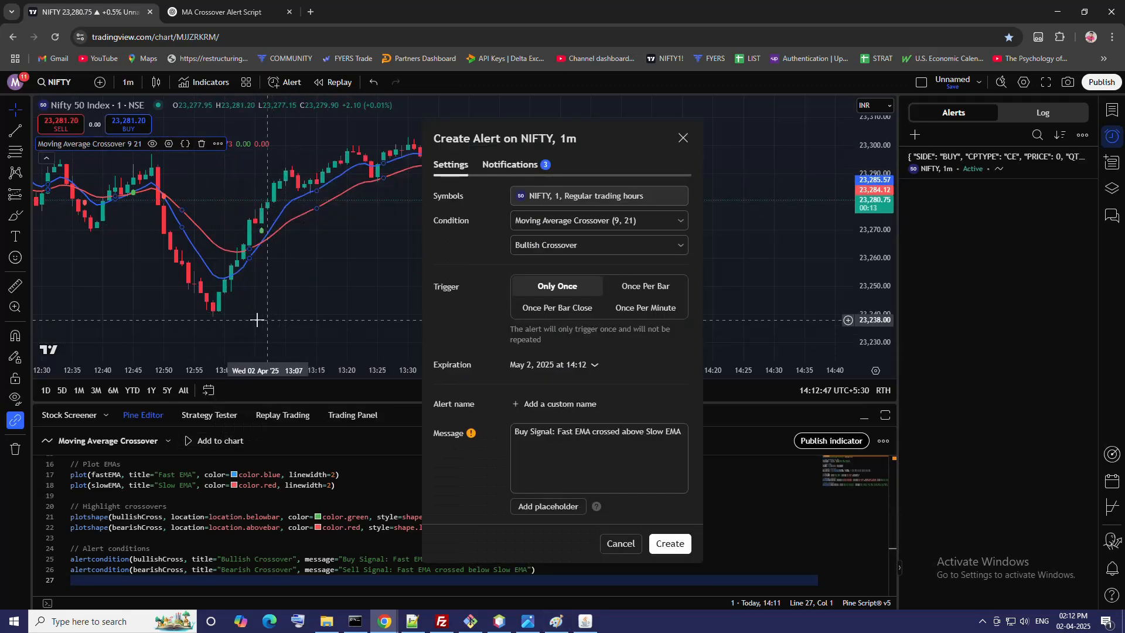
left_click(555, 245)
left_click(547, 286)
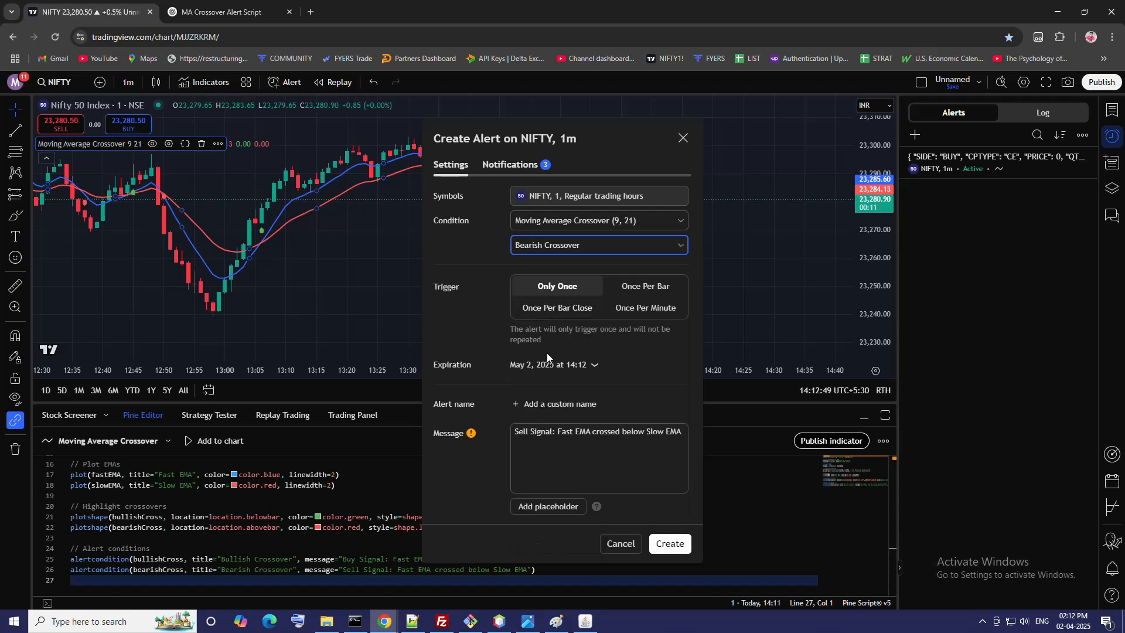
Step: Replace the bearish alert's message with the PE BUY JSON, including its token, copied from the options trading app
left_click(585, 621)
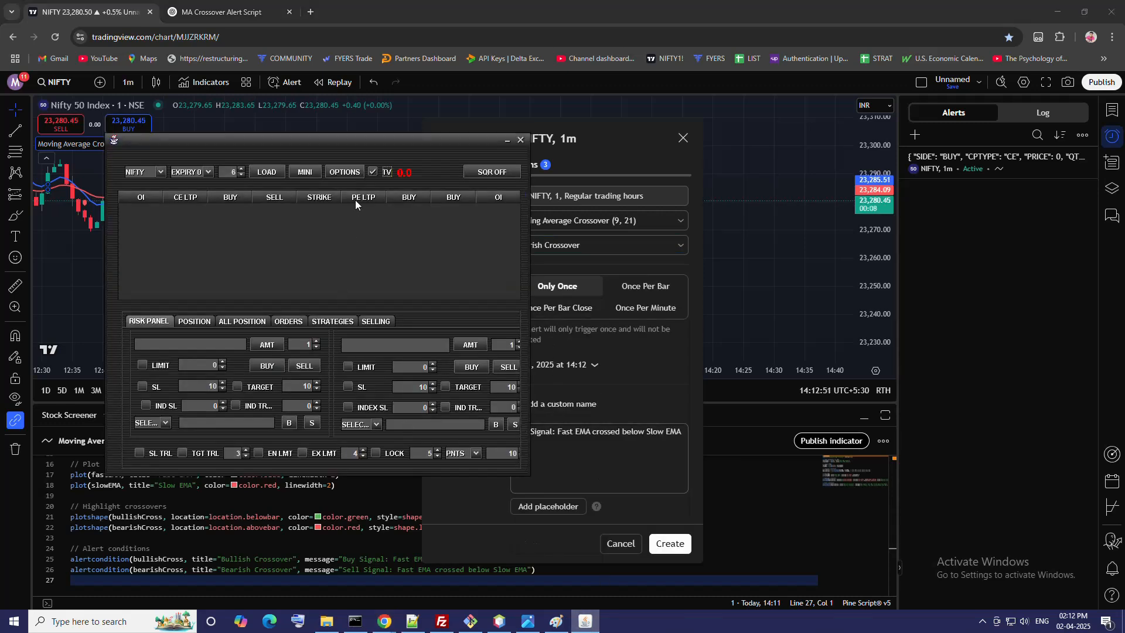
left_click(375, 171)
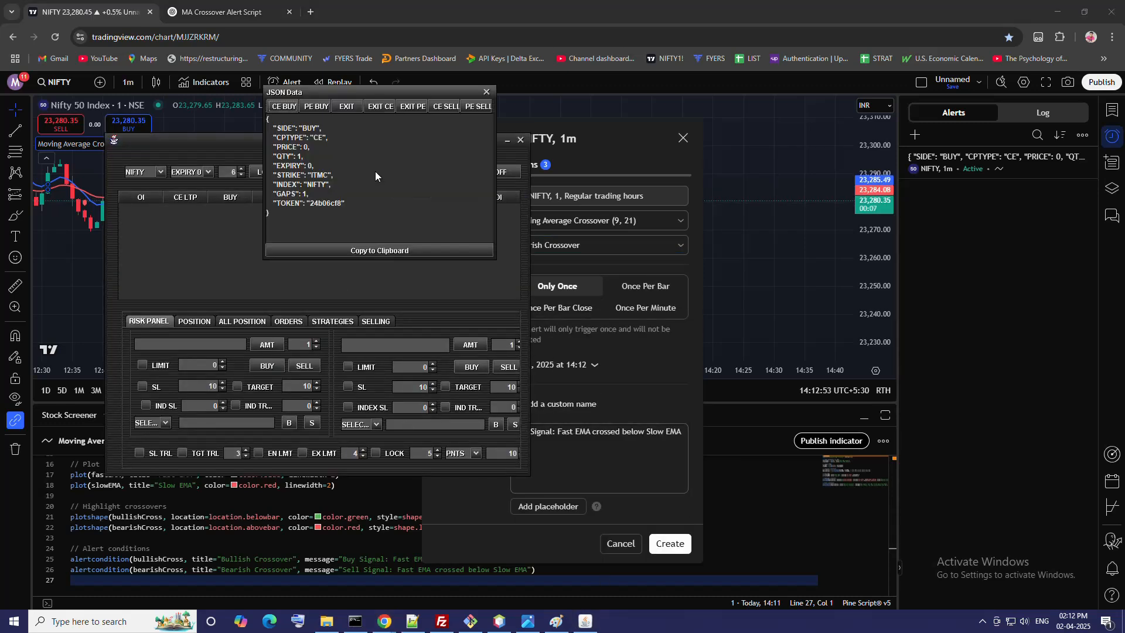
left_click(321, 110)
left_click(349, 252)
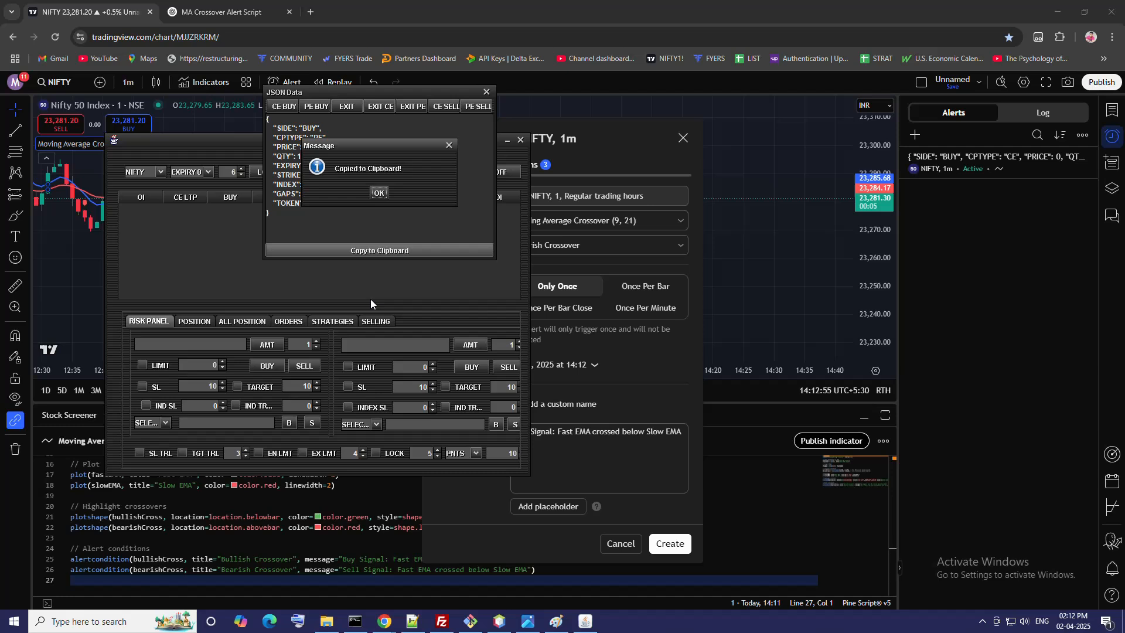
left_click(377, 191)
left_click(578, 468)
key("ctrl+a")
key("ctrl+v")
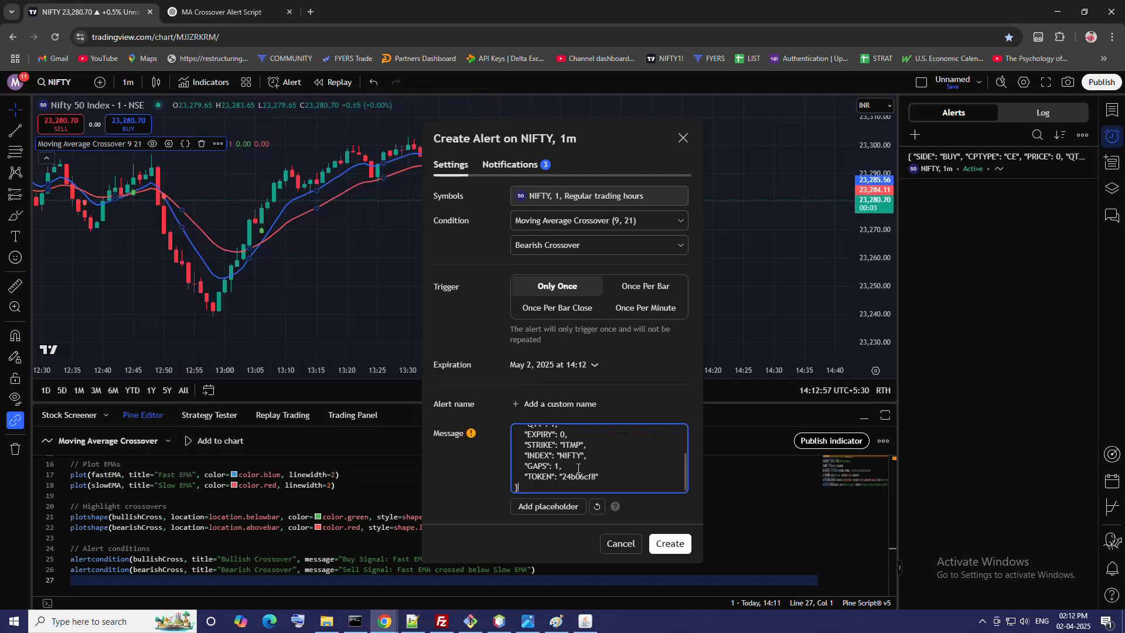
Step: Set QTY to 10 in the bearish alert's PE BUY message and create the alert
scroll(559, 471, "up", 3)
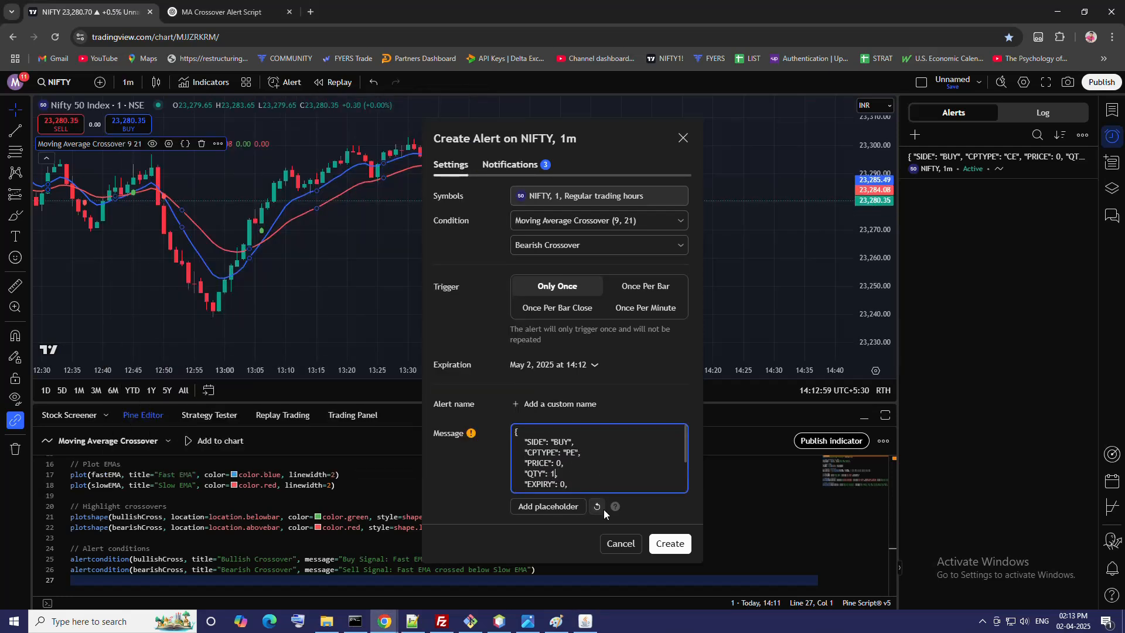
left_click(587, 469)
key("BackSpace")
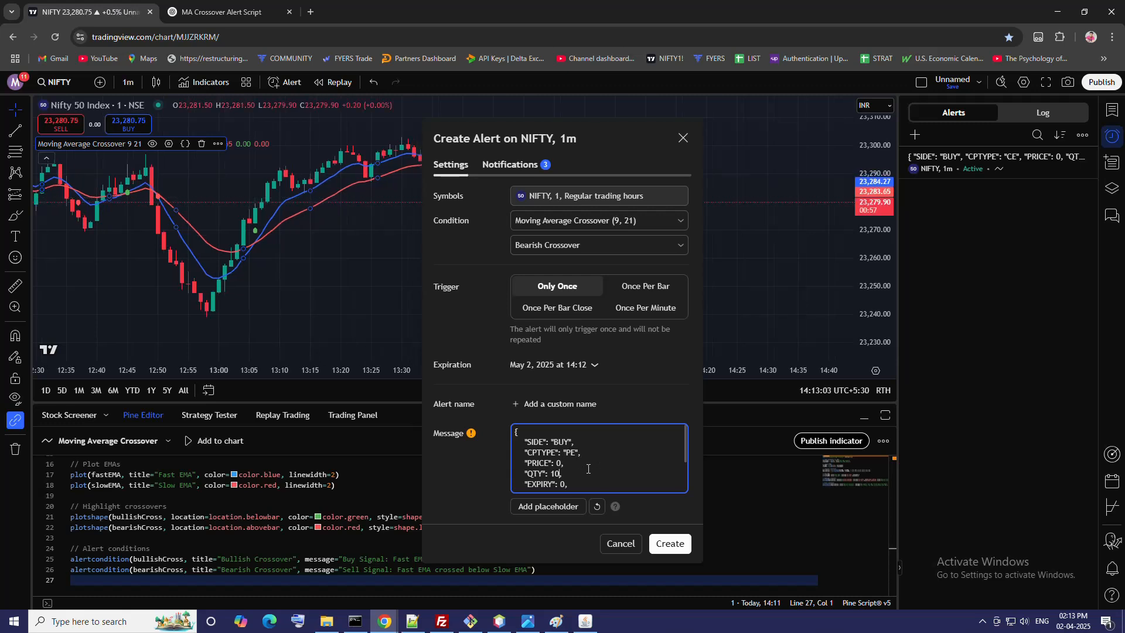
left_click(670, 543)
Step: Collapse the Pine Editor and fit the enlarged NIFTY chart around the recent moving average crossovers
scroll(698, 301, "up", 2)
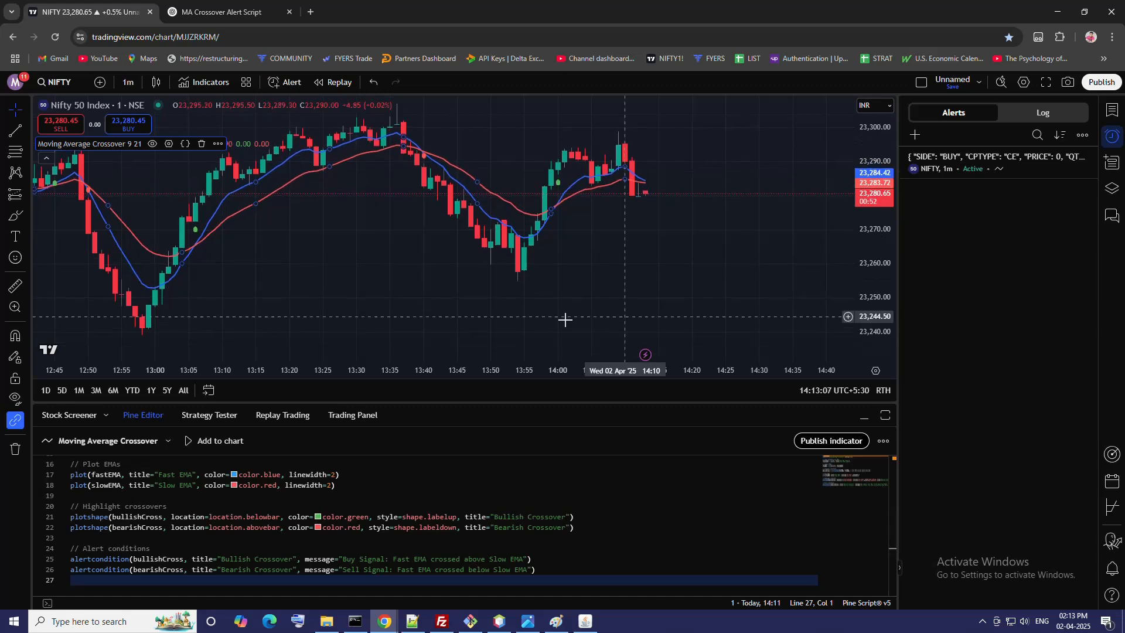
left_click(864, 414)
scroll(724, 328, "down", 1)
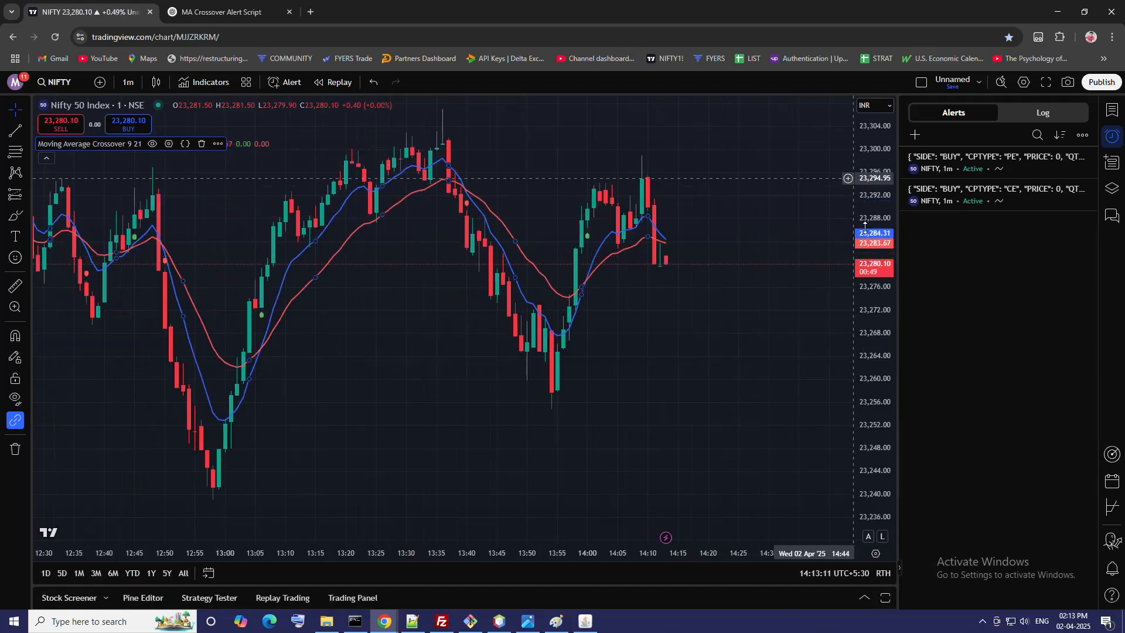
left_click_drag(851, 197, 852, 245)
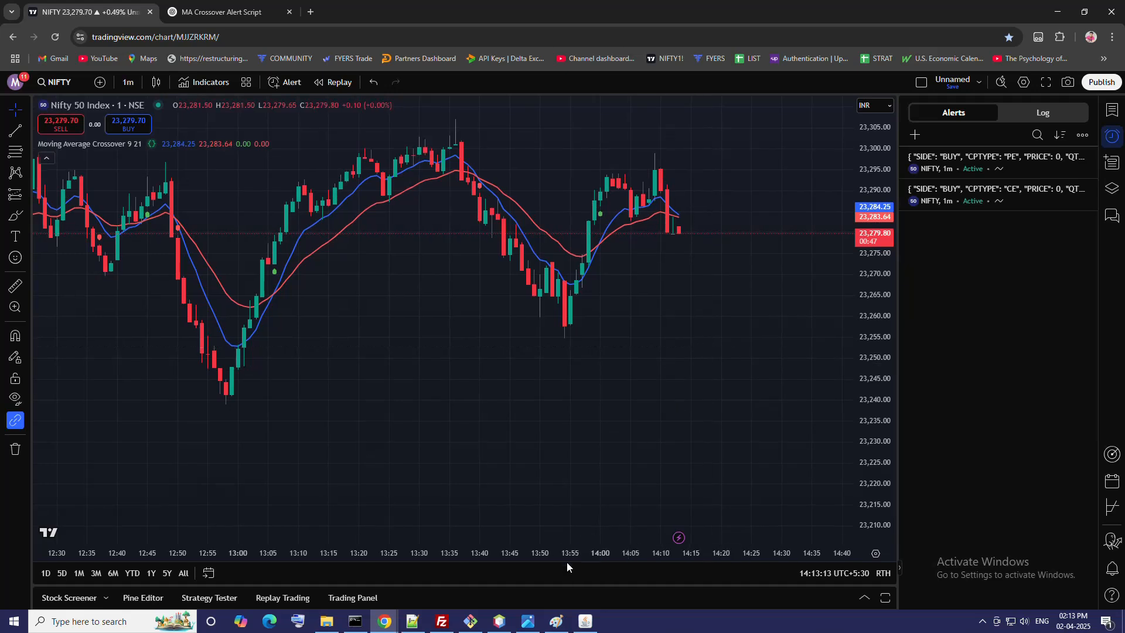
Step: Switch to the options trading app and enable an SL of 10 and a TARGET of 20 in both order sections of the risk panel
left_click(585, 621)
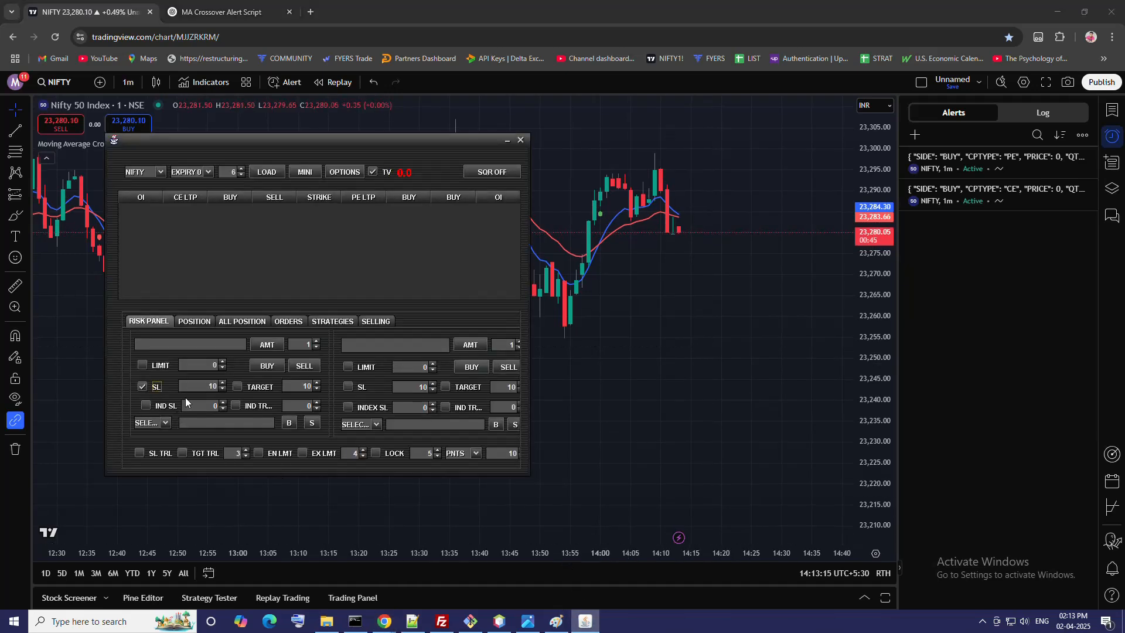
left_click(142, 386)
left_click(237, 387)
left_click(317, 383)
left_click(352, 386)
left_click(471, 387)
left_click_drag(505, 387, 532, 385)
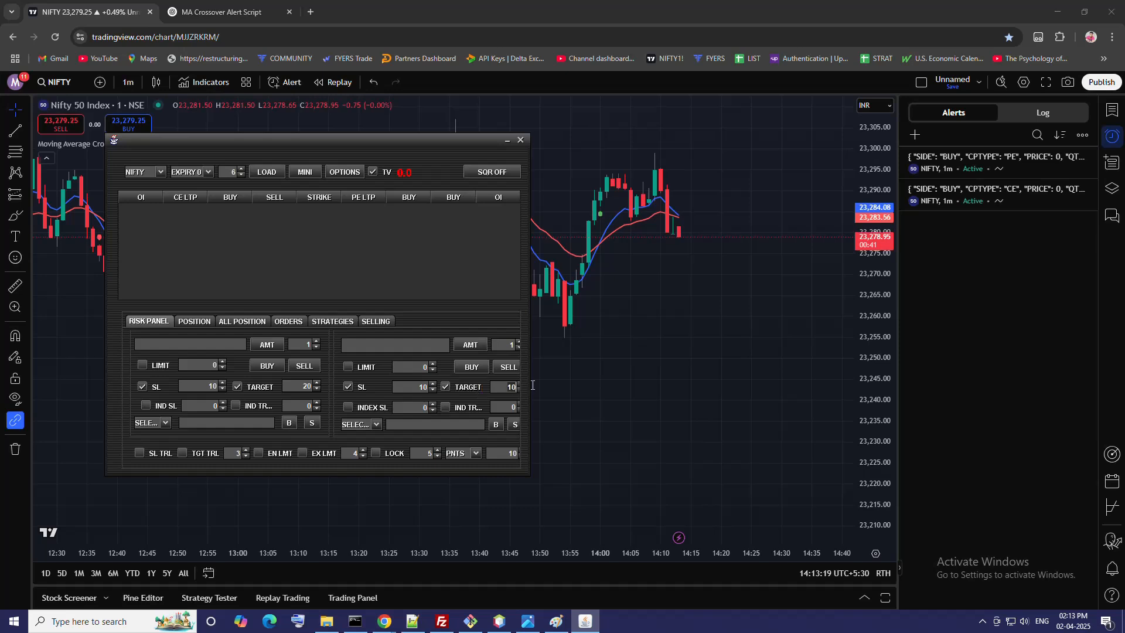
type("20")
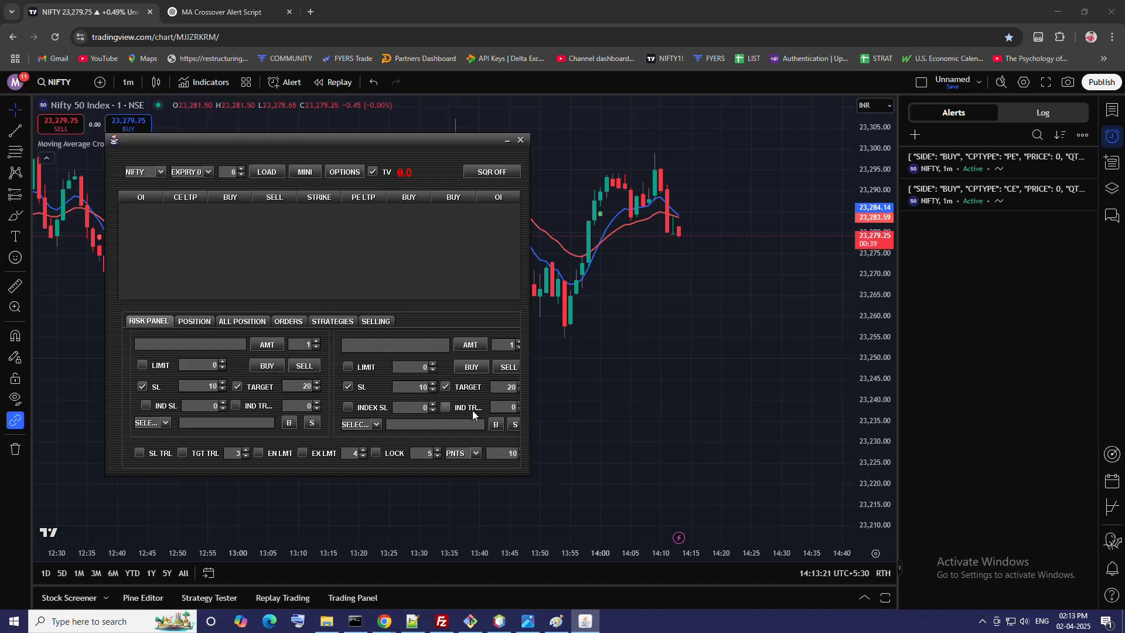
Step: Return to the TradingView chart and examine the latest NIFTY candles for a moving average crossover
left_click(786, 384)
scroll(685, 387, "up", 1)
left_click_drag(680, 379, 718, 384)
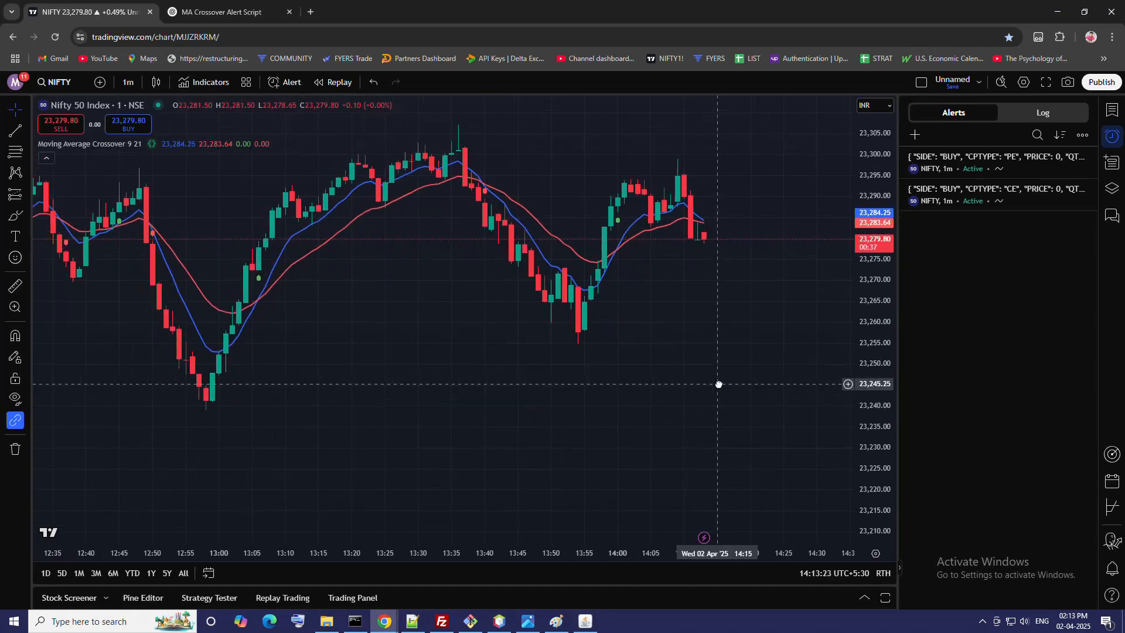
Step: Switch to the options trading app, show its open positions and widen the ORDER_ID column to read the full contract name
left_click(586, 620)
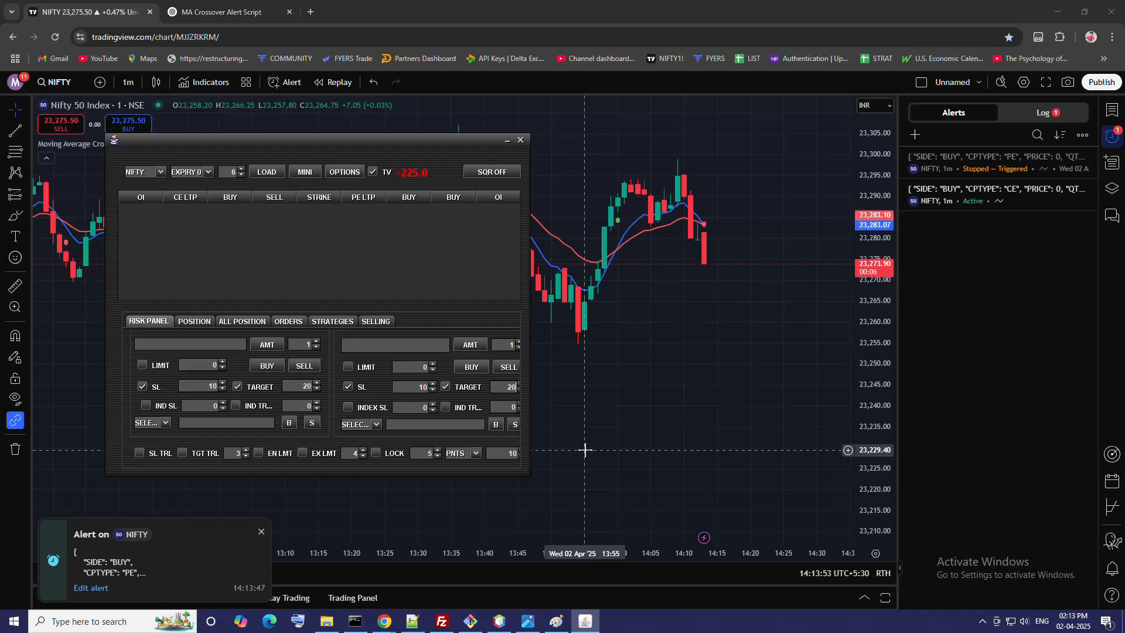
left_click(194, 324)
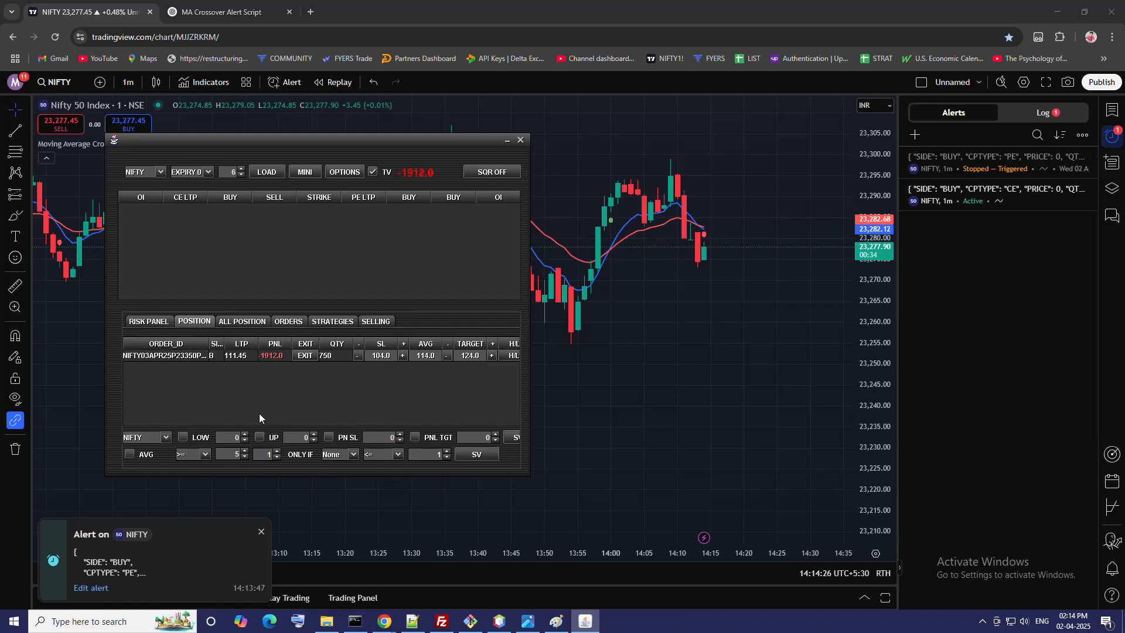
left_click_drag(209, 343, 232, 342)
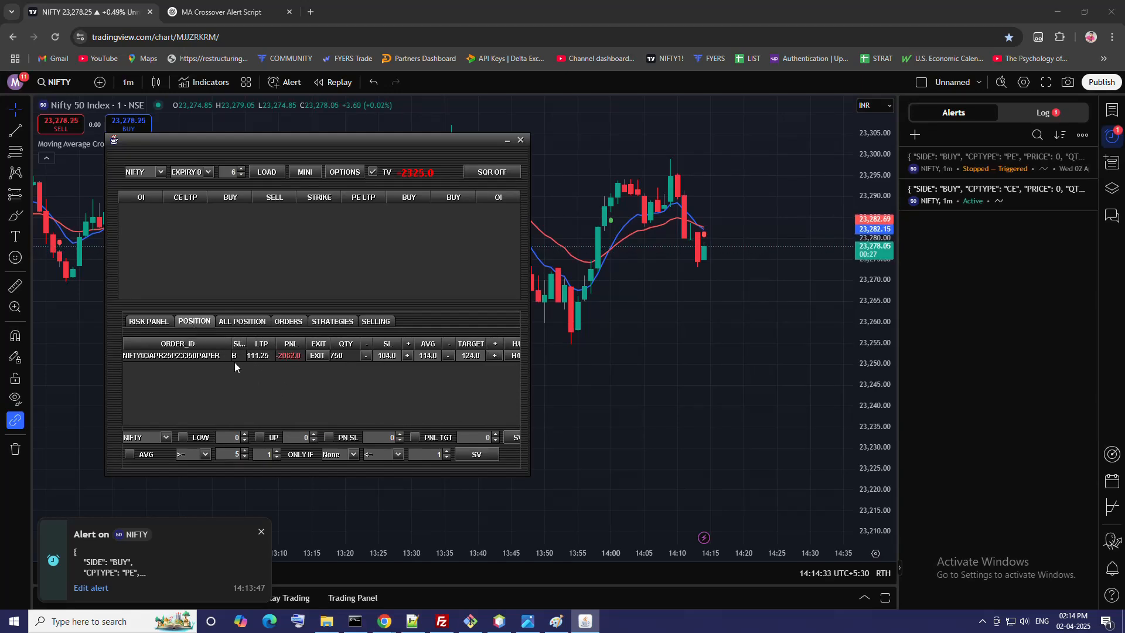